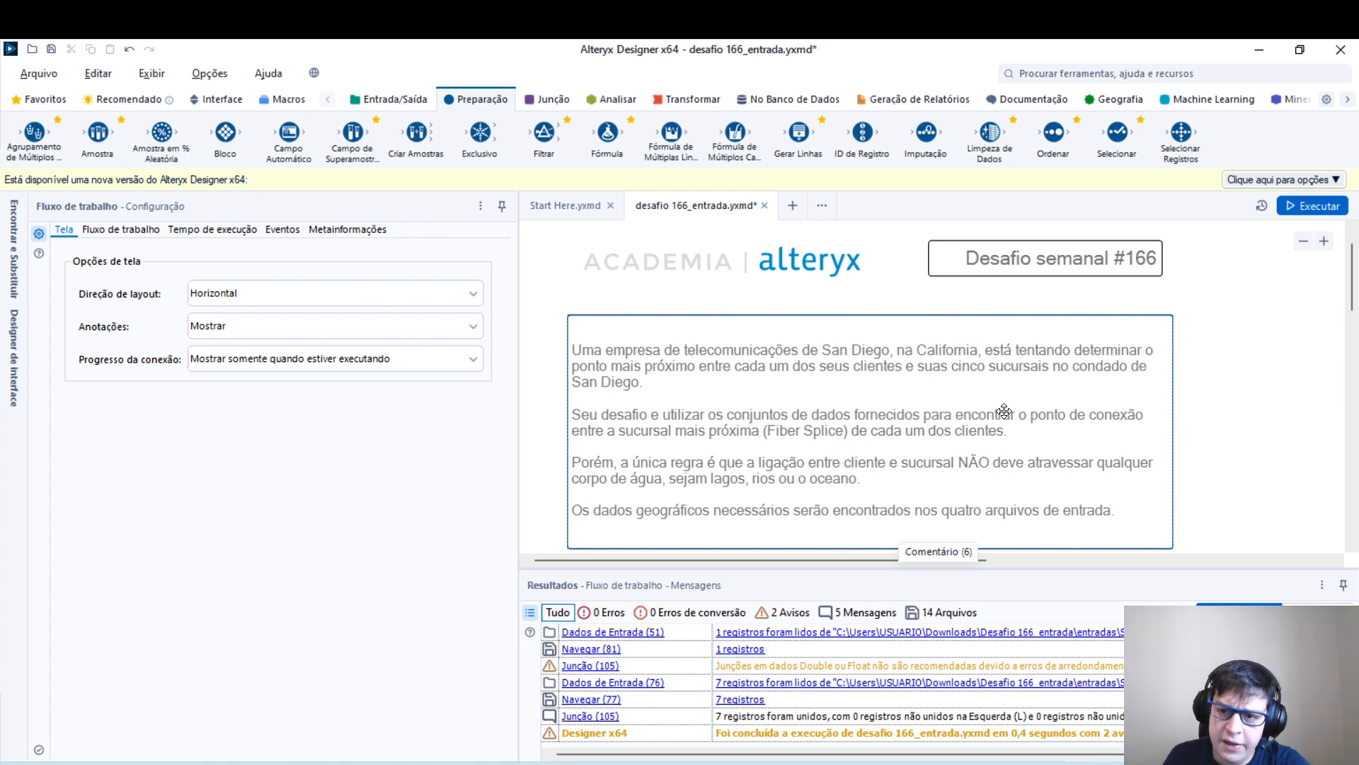
- Read the weekly challenge #166 description and go on to the input datasets of the workflow below it
scroll(1011, 405, "down", 1)
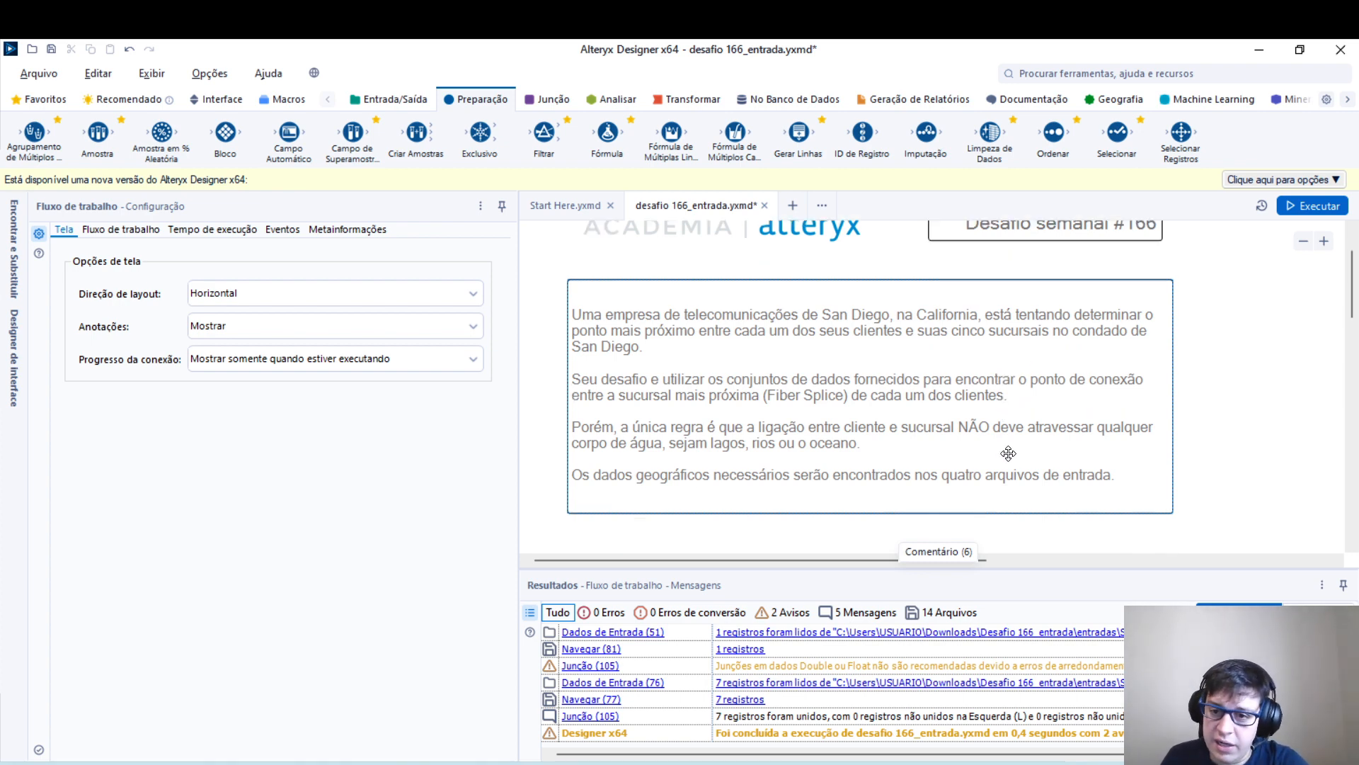
scroll(1007, 456, "down", 1)
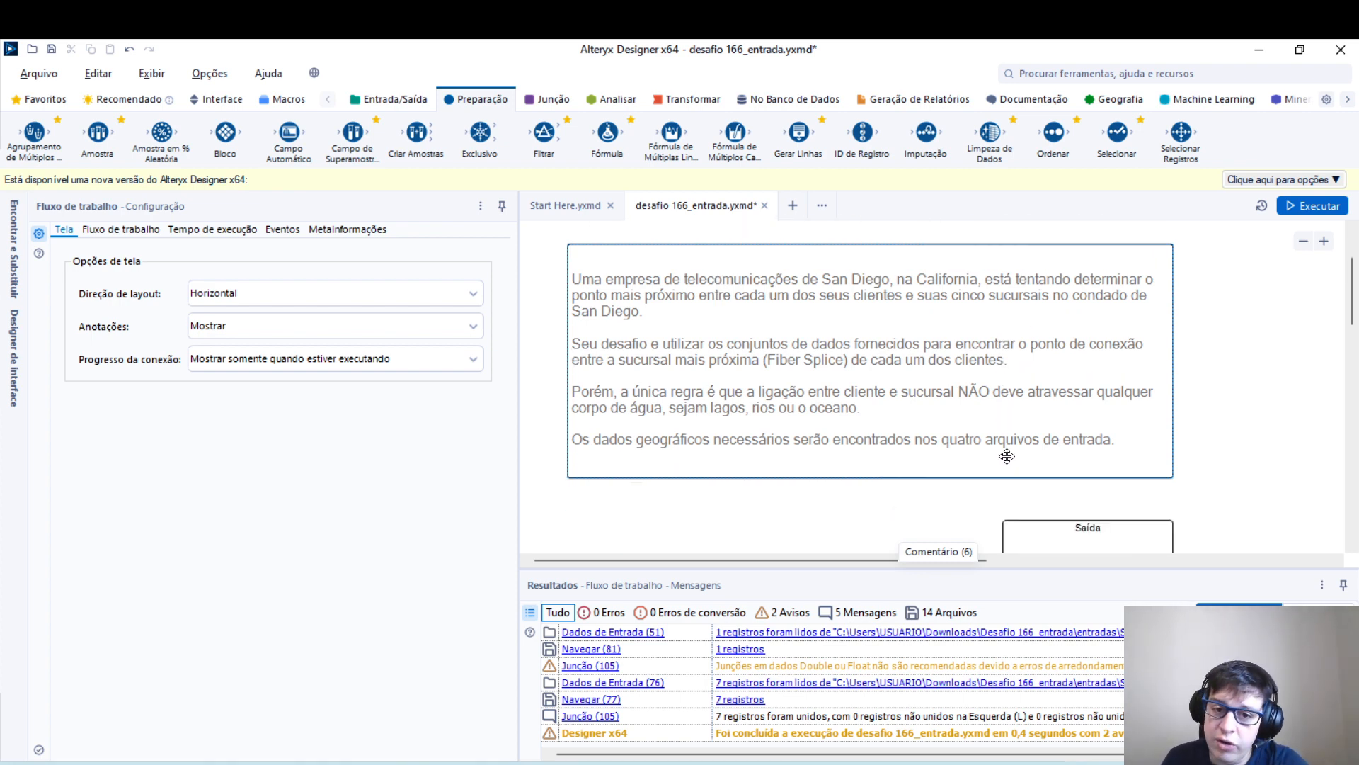
scroll(1028, 448, "down", 2)
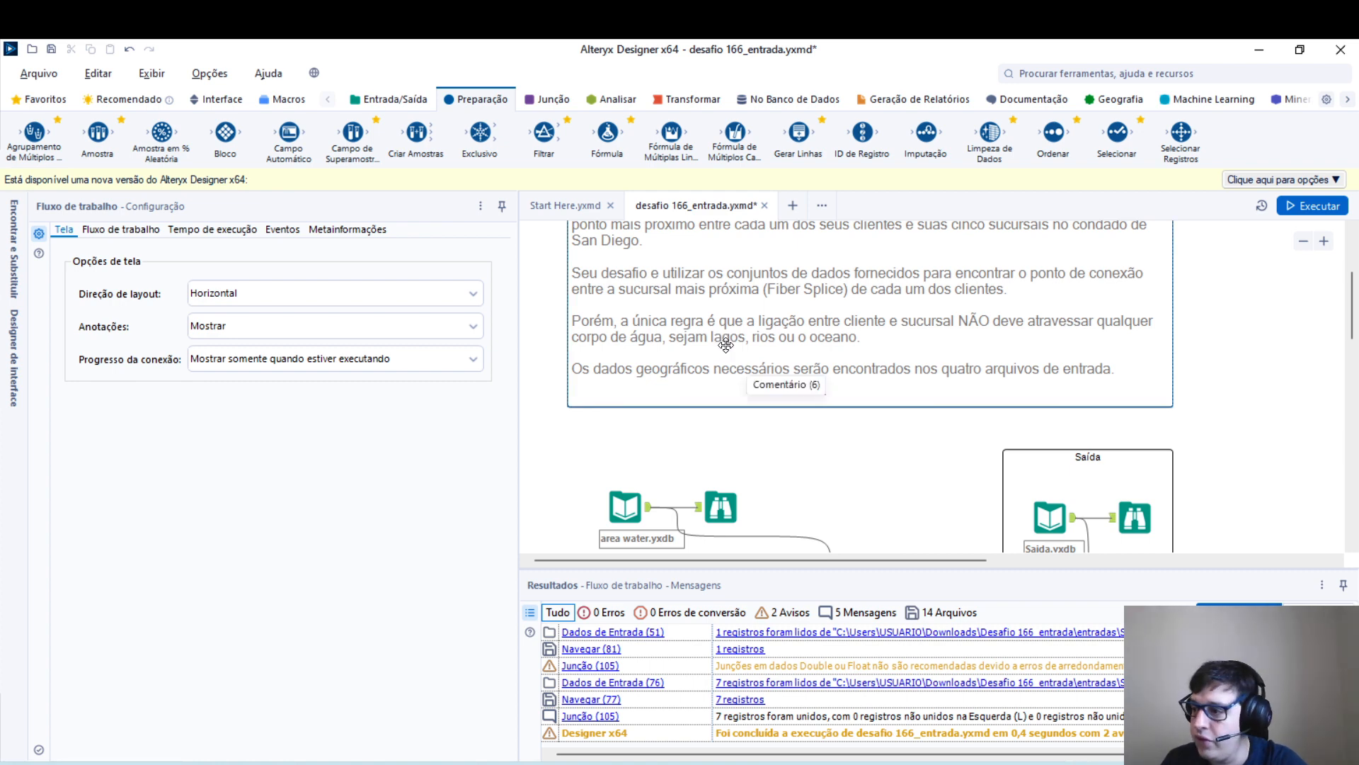
scroll(804, 430, "down", 2)
scroll(804, 429, "down", 5)
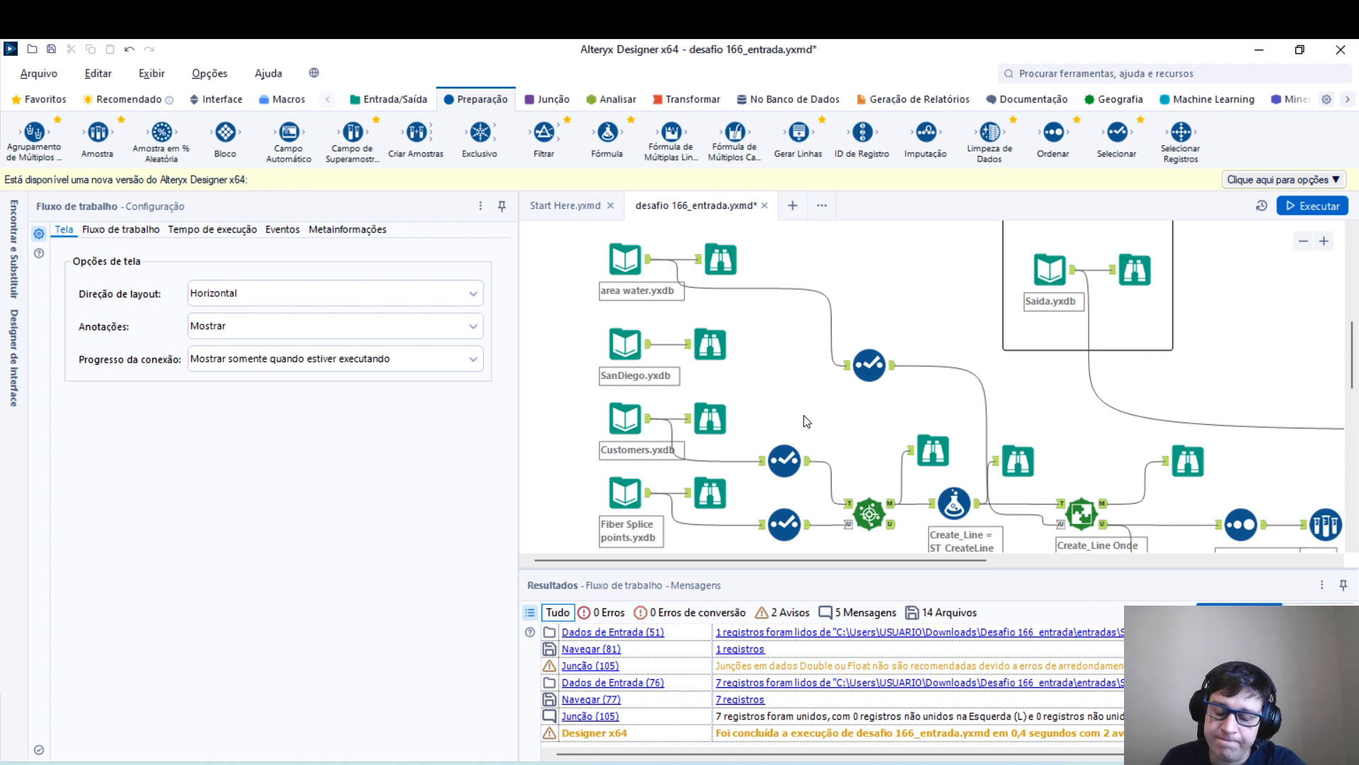
- View the map and records of the area water, SanDiego, Customers and Fiber Splice points inputs one after another
left_click(729, 278)
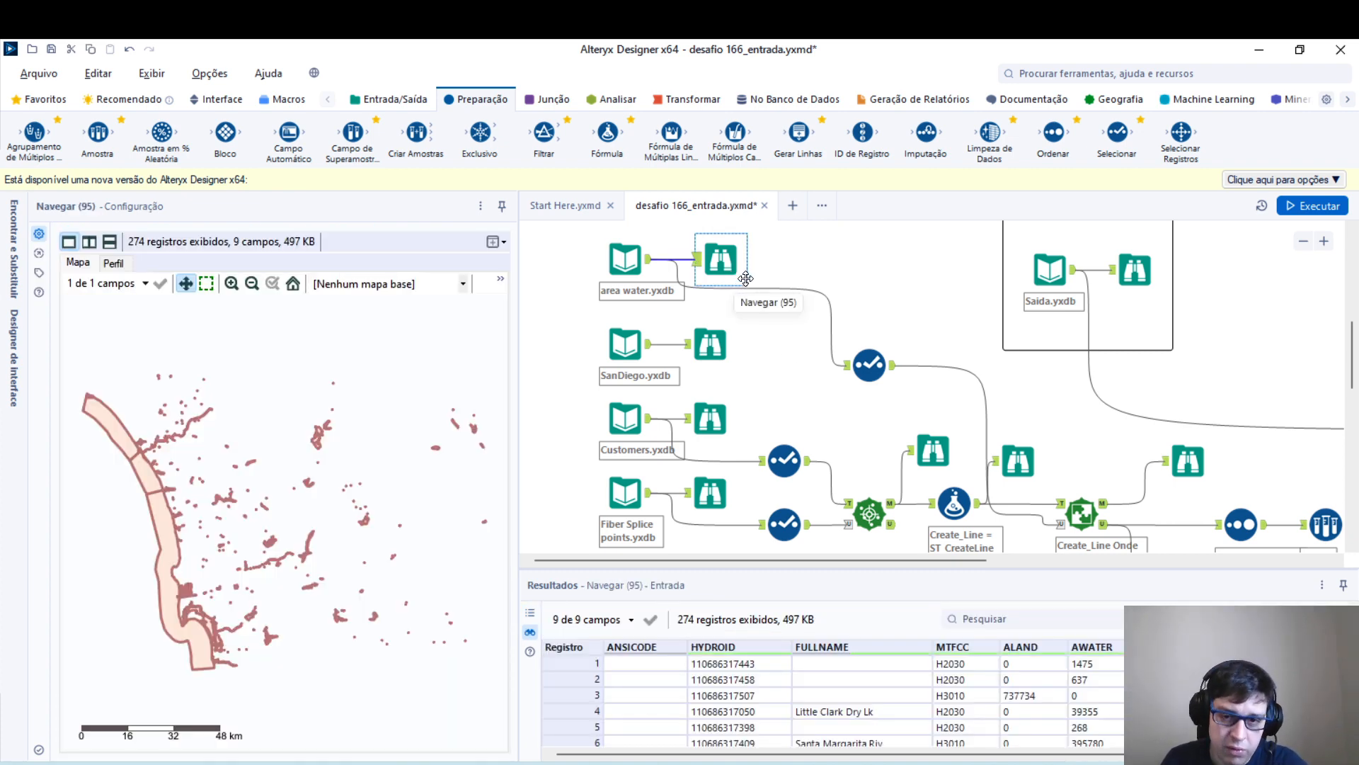
left_click(711, 343)
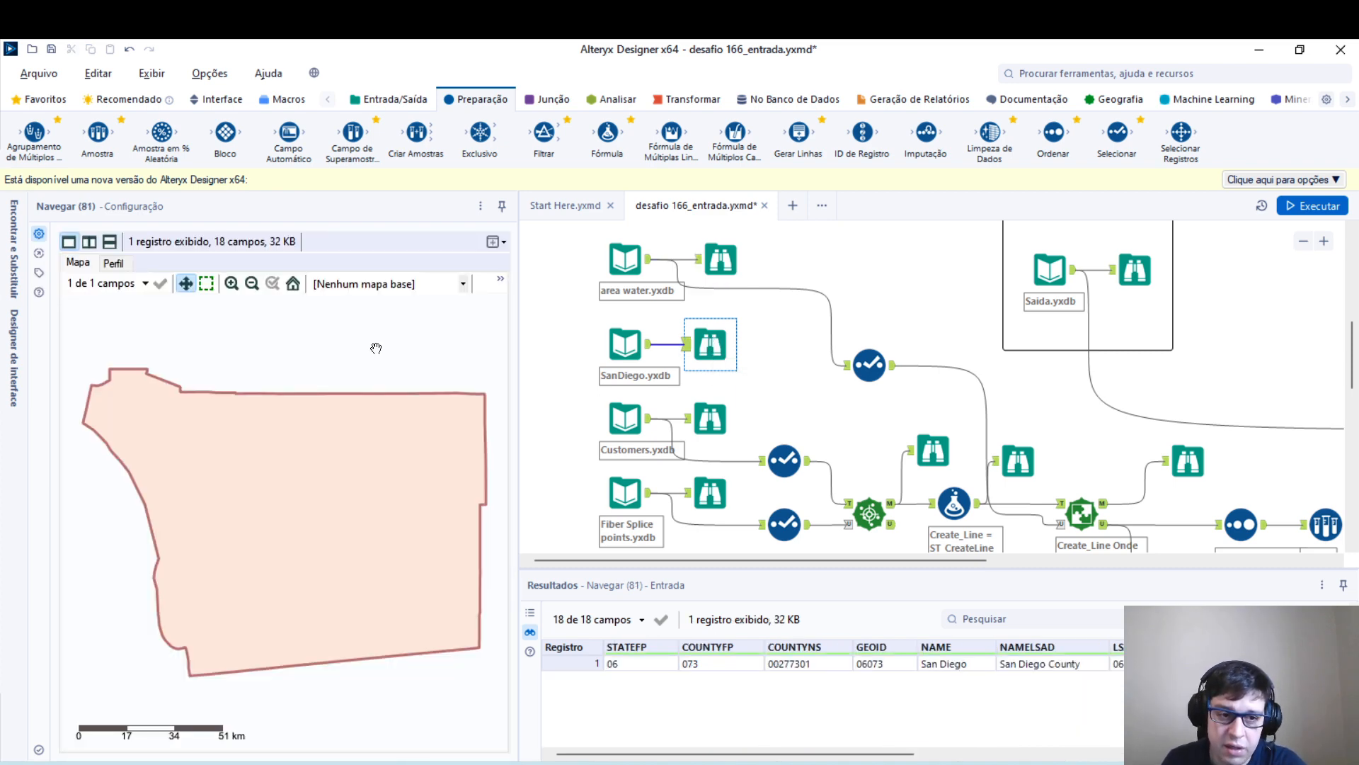
left_click(710, 420)
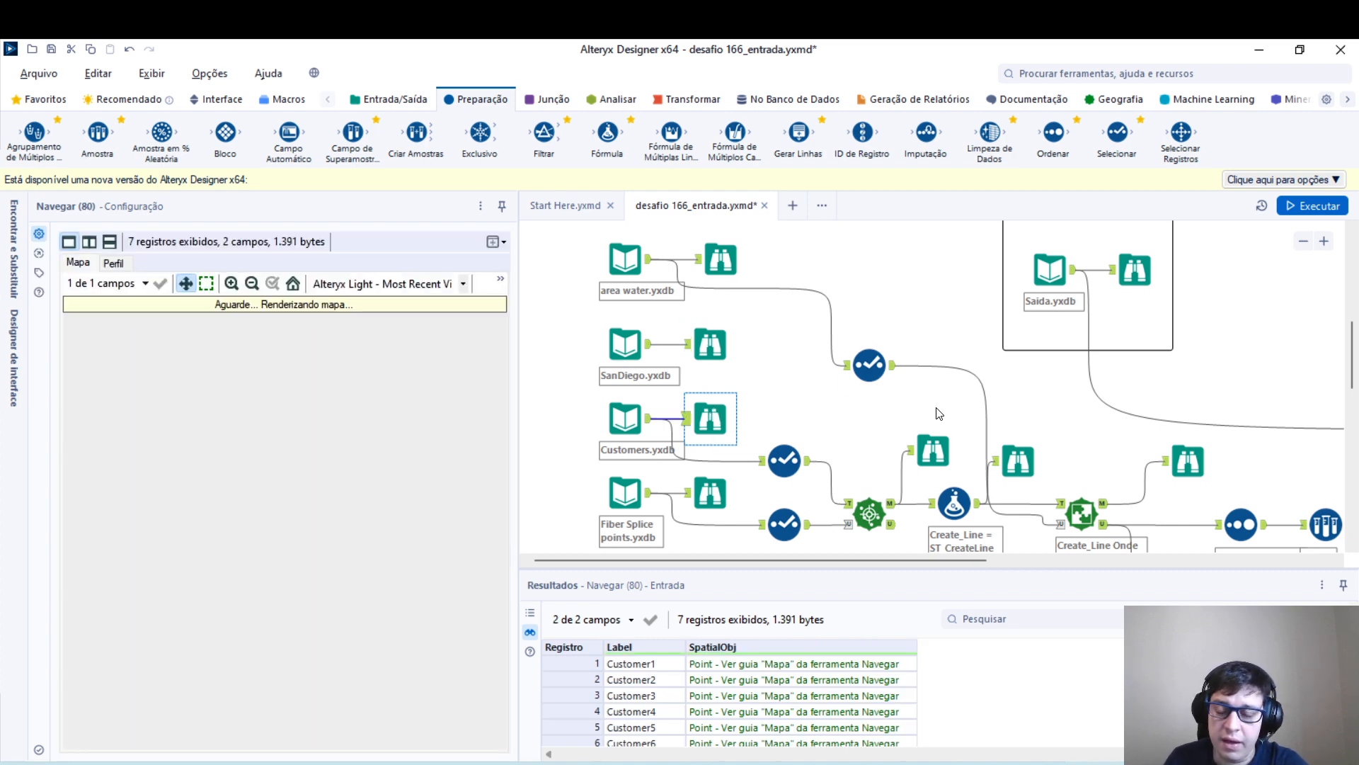
mouse_move(1352, 367)
left_mouse_down()
mouse_move(1351, 311)
mouse_move(1347, 387)
left_mouse_up()
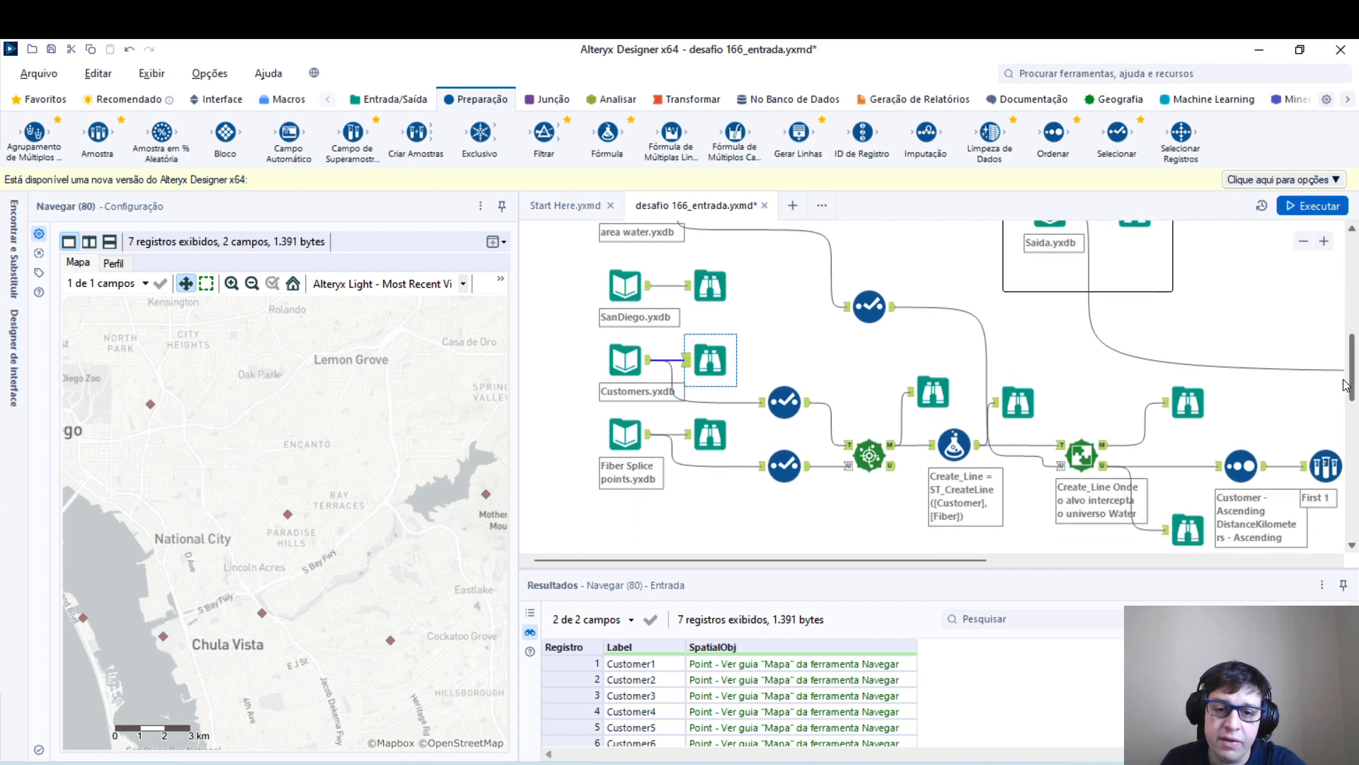
left_click(719, 429)
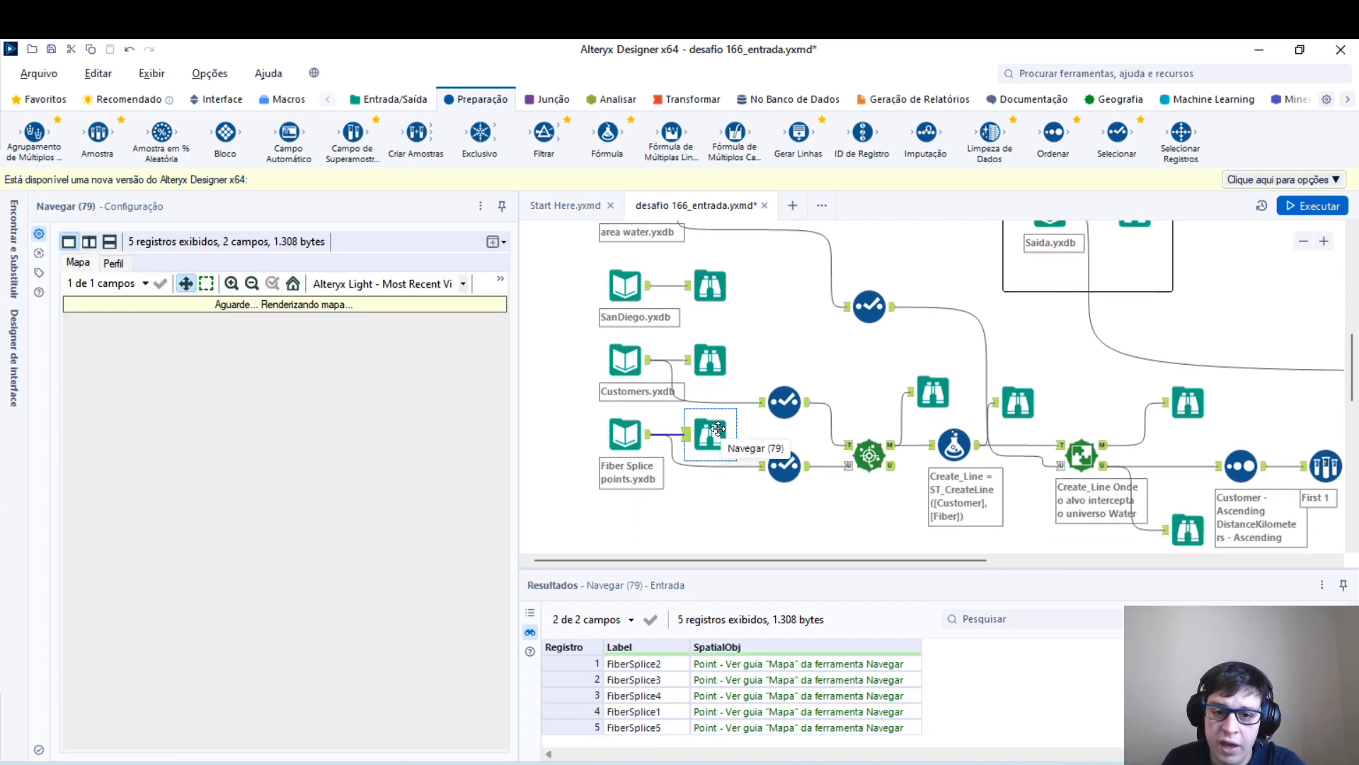
- Revisit the area water map, the Fiber Splice points data and the Customers data for comparison
scroll(678, 321, "up", 1)
left_click(720, 270)
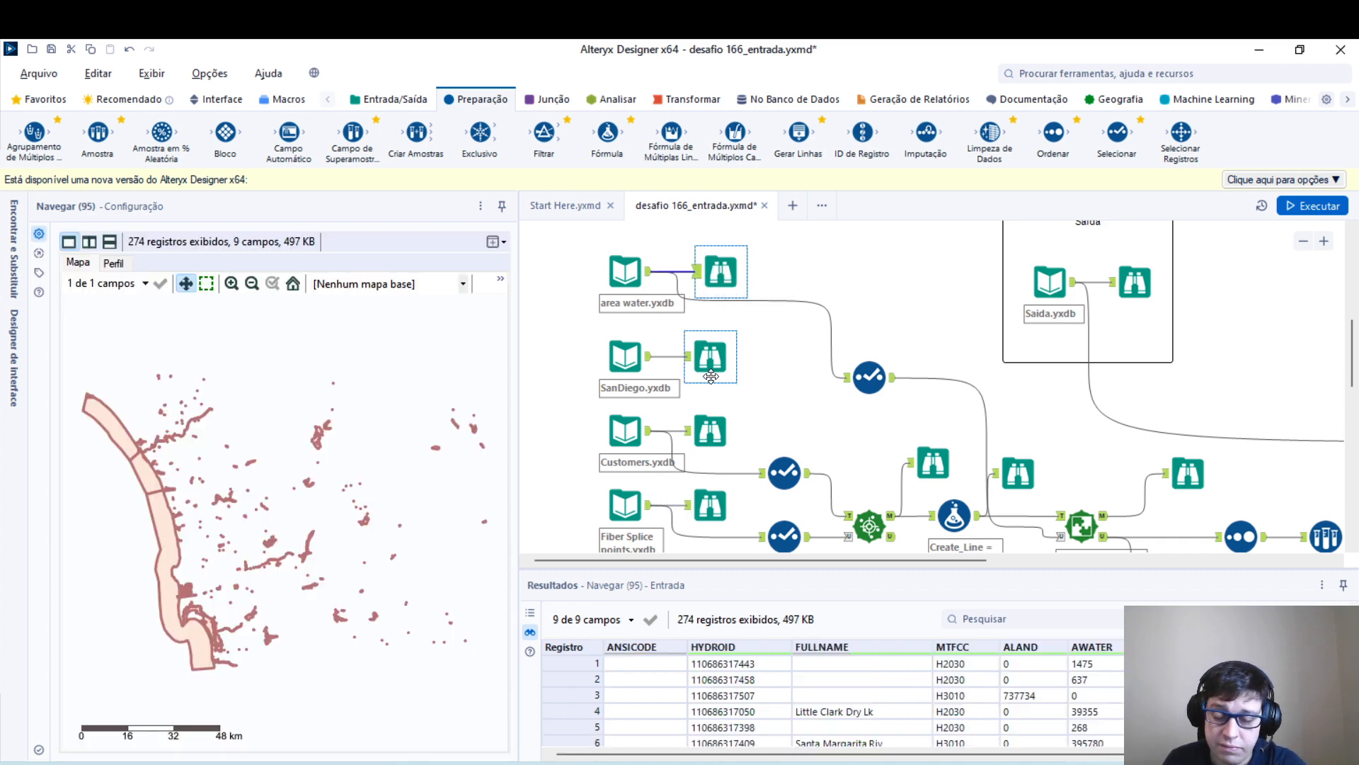
scroll(712, 430, "down", 1)
left_click(714, 434)
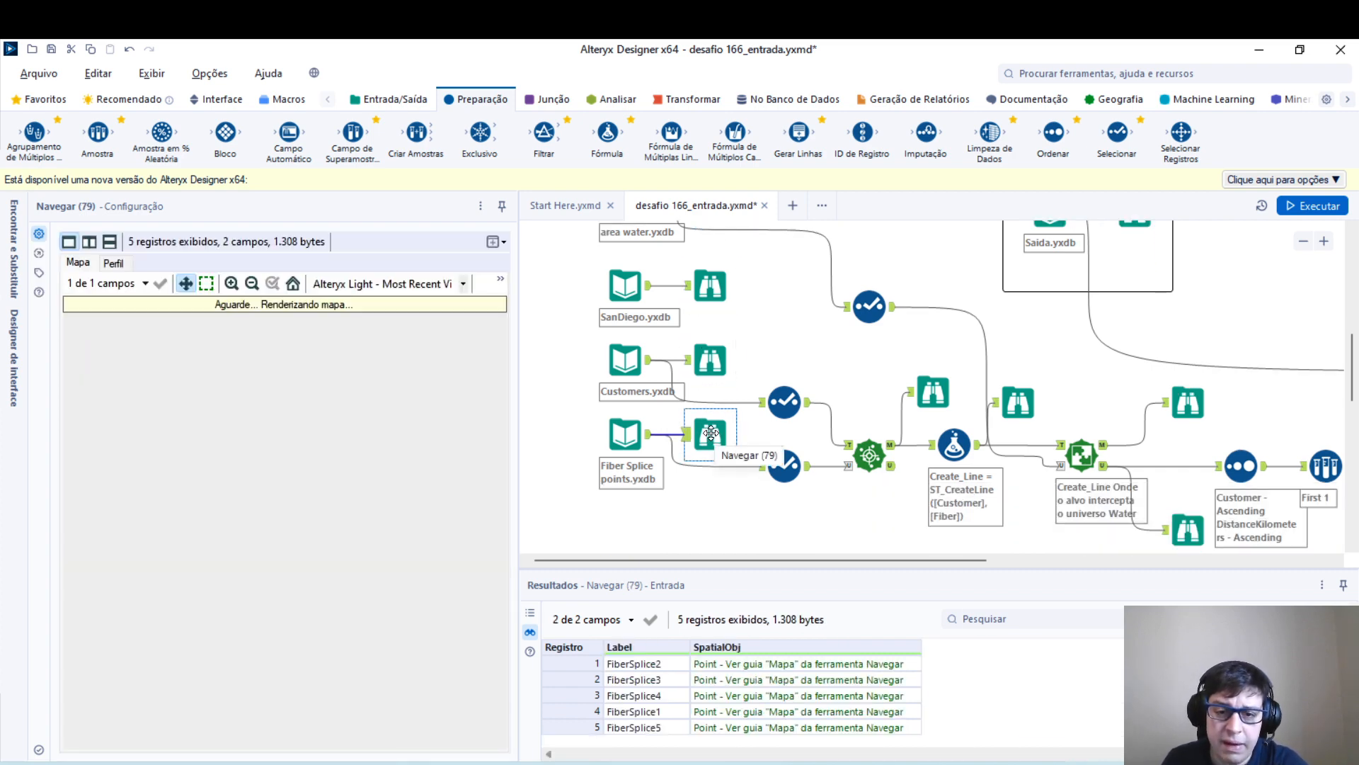
left_click(708, 364)
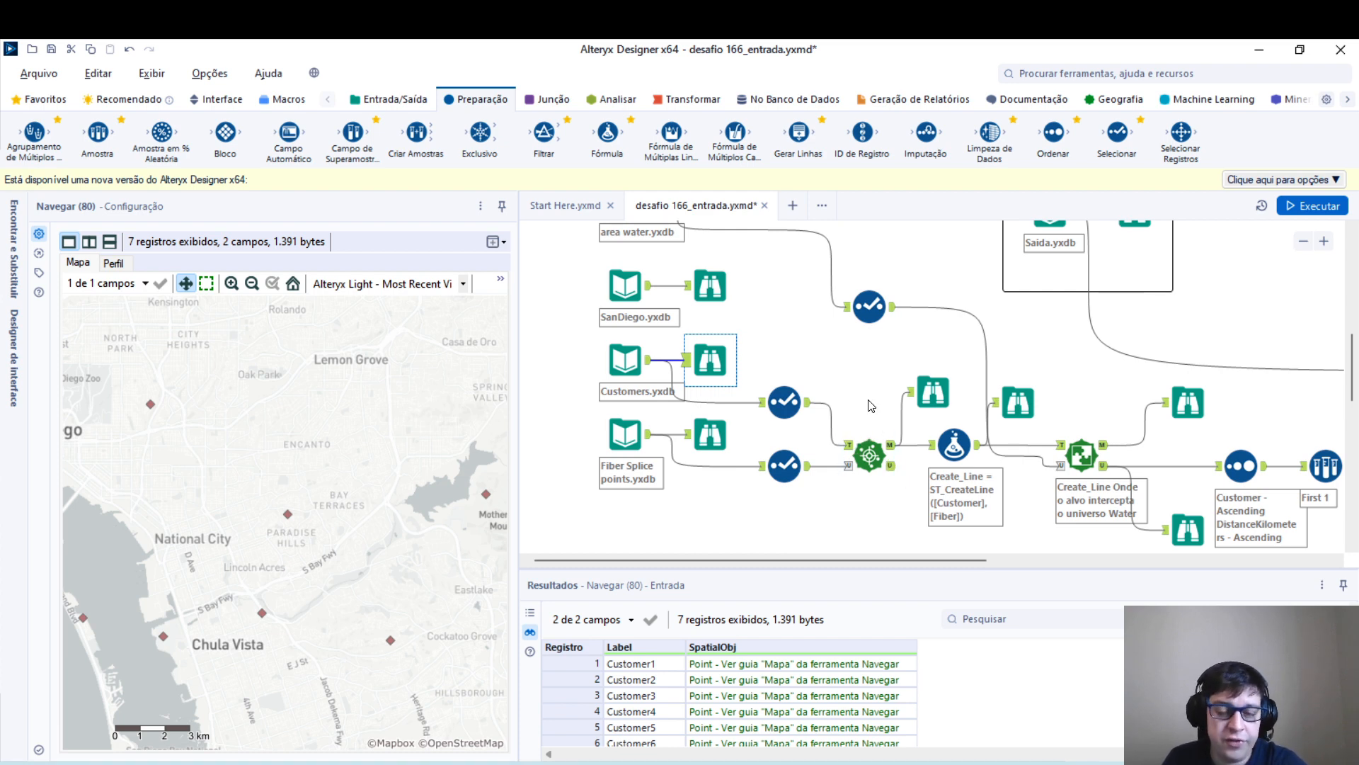
- Examine the Encontrar o Mais Próximo tool's configuration, including the available choices for how many nearest points to find
scroll(787, 380, "up", 2)
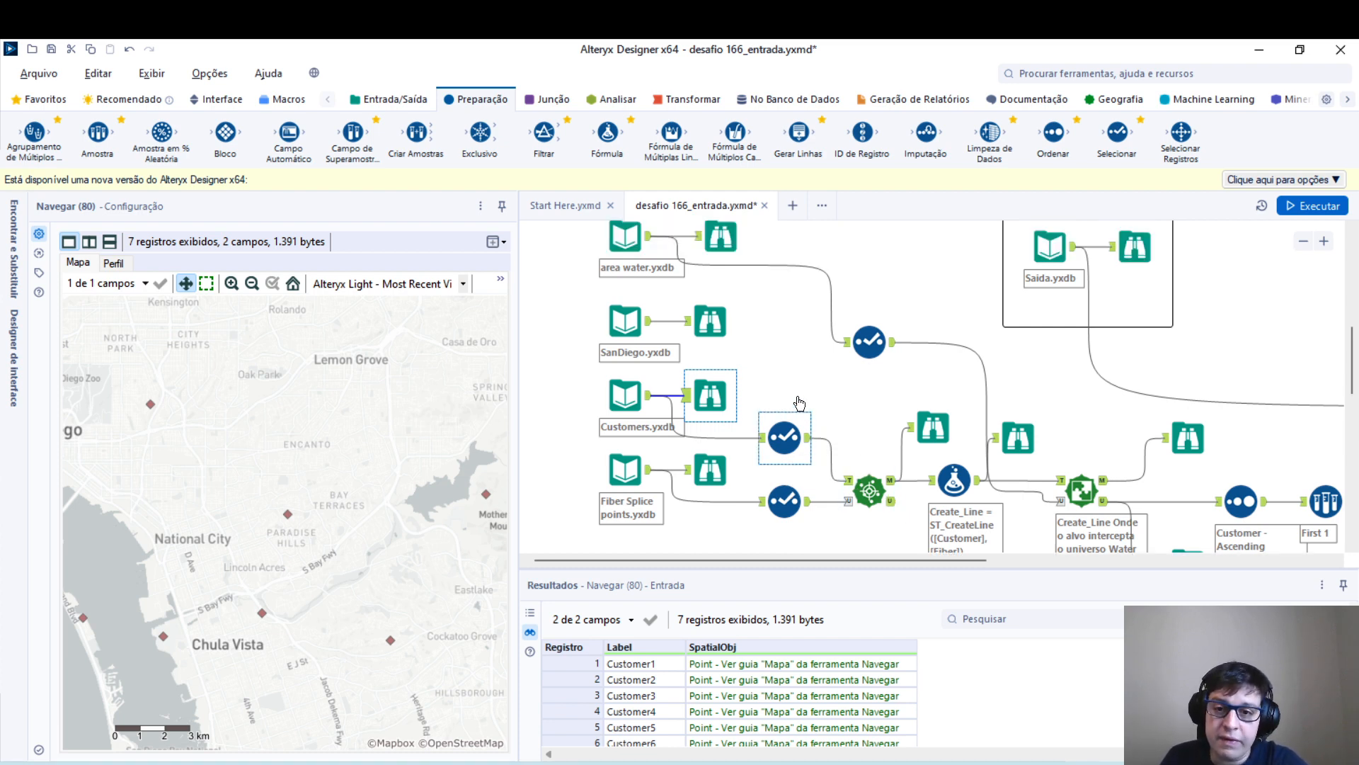
scroll(807, 410, "down", 1)
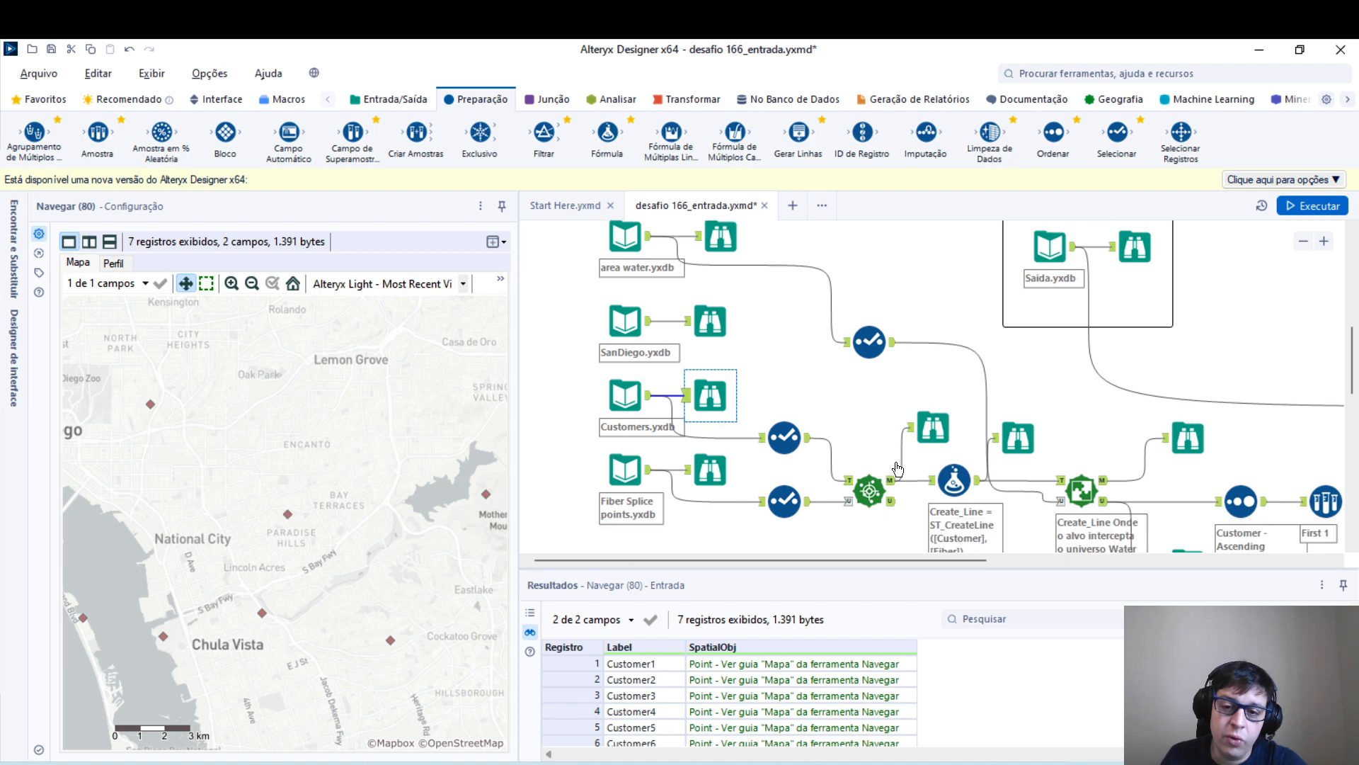
left_click(871, 490)
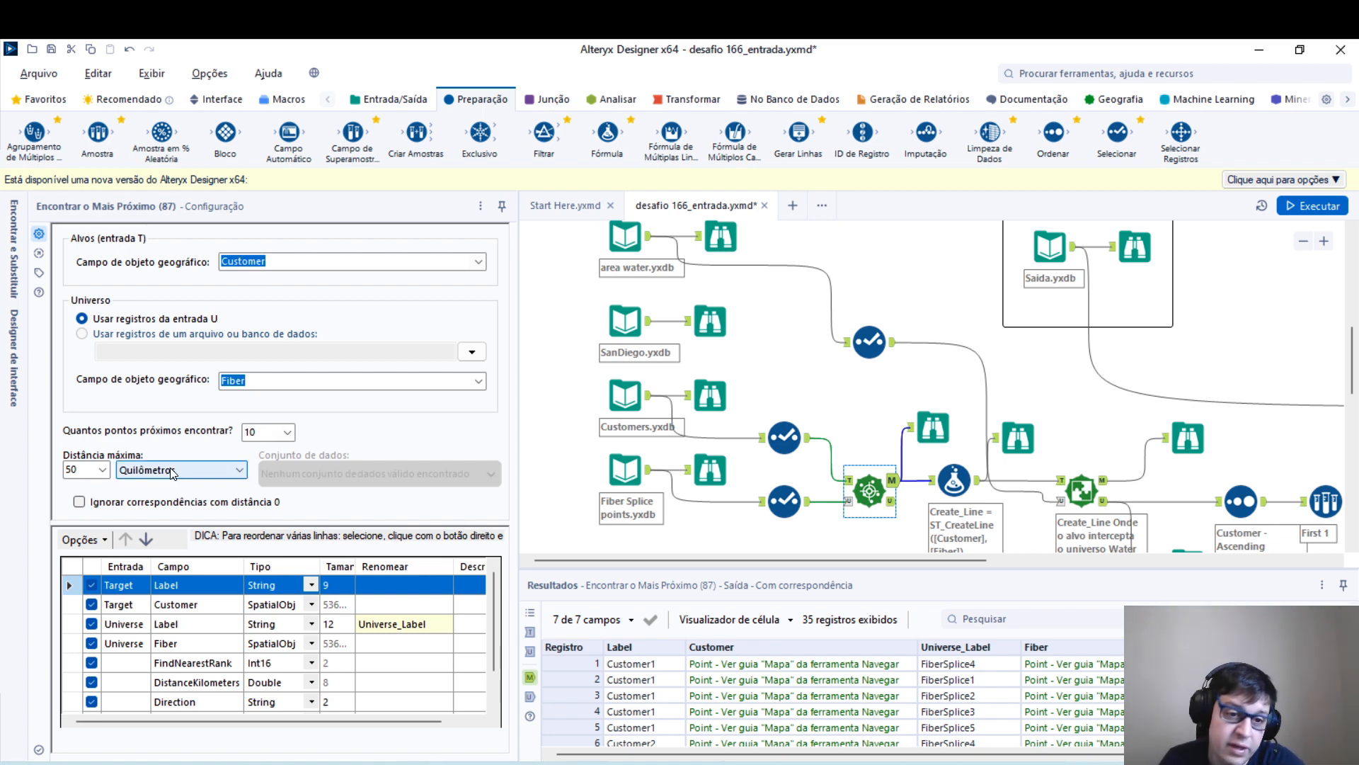
left_click(252, 434)
left_click(286, 433)
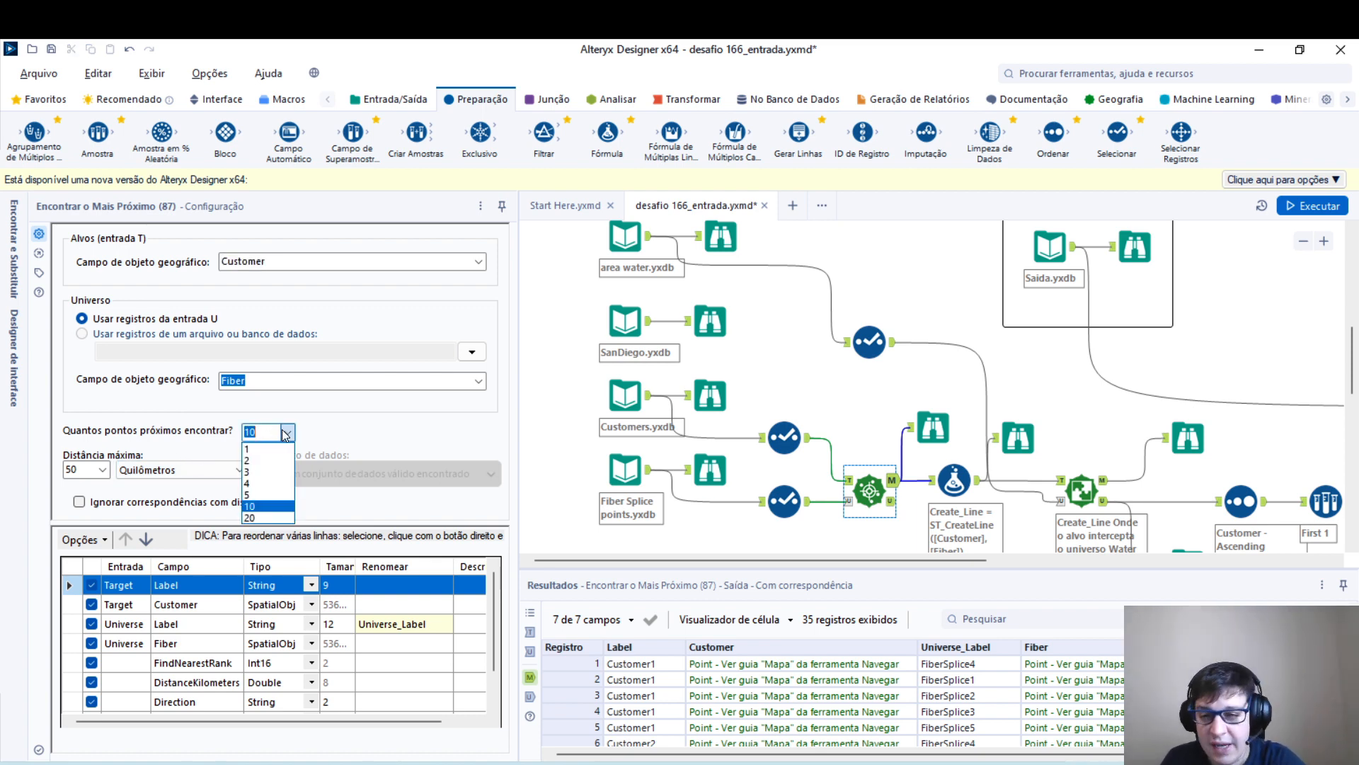
left_click(285, 434)
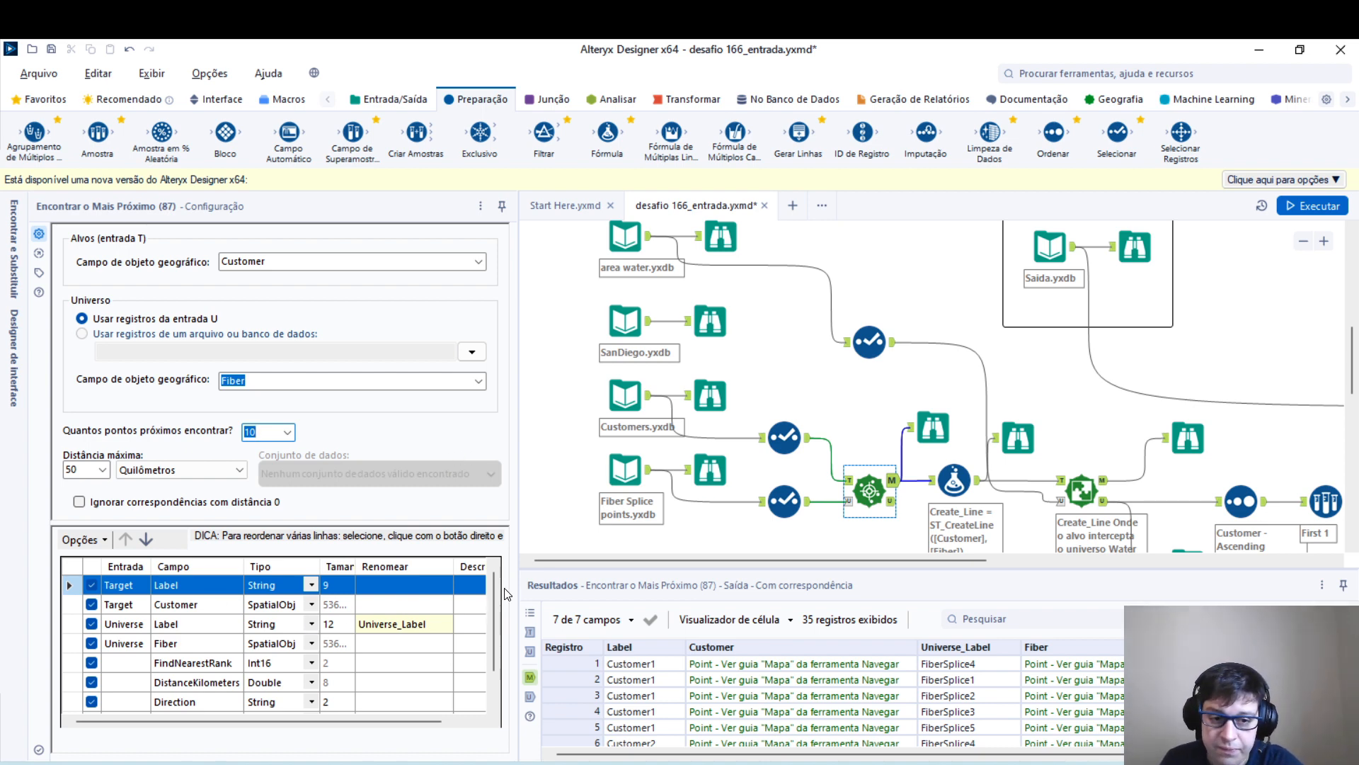
- Check the field renames in the Selecionar tools for Customers and Fiber Splice points, and return to Encontrar o Mais Próximo
left_click(769, 445)
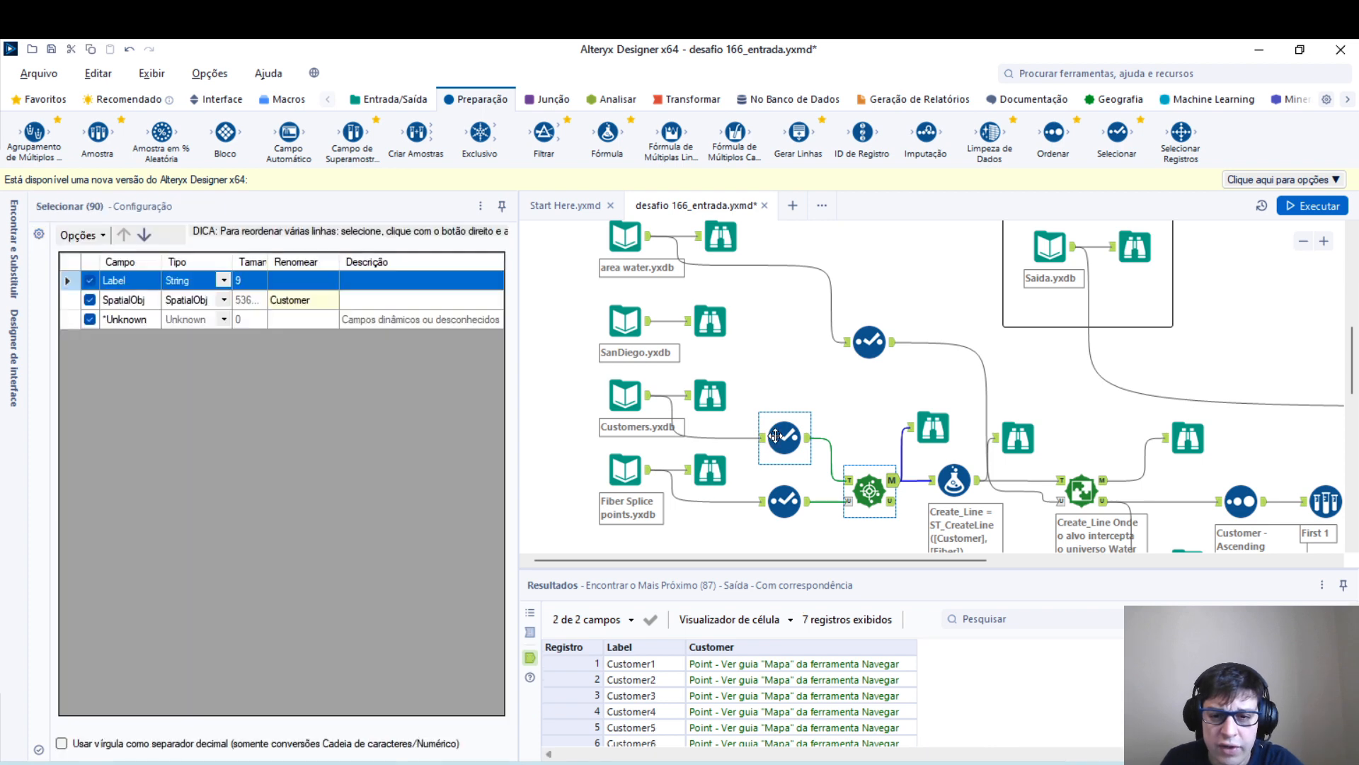
left_click(779, 507)
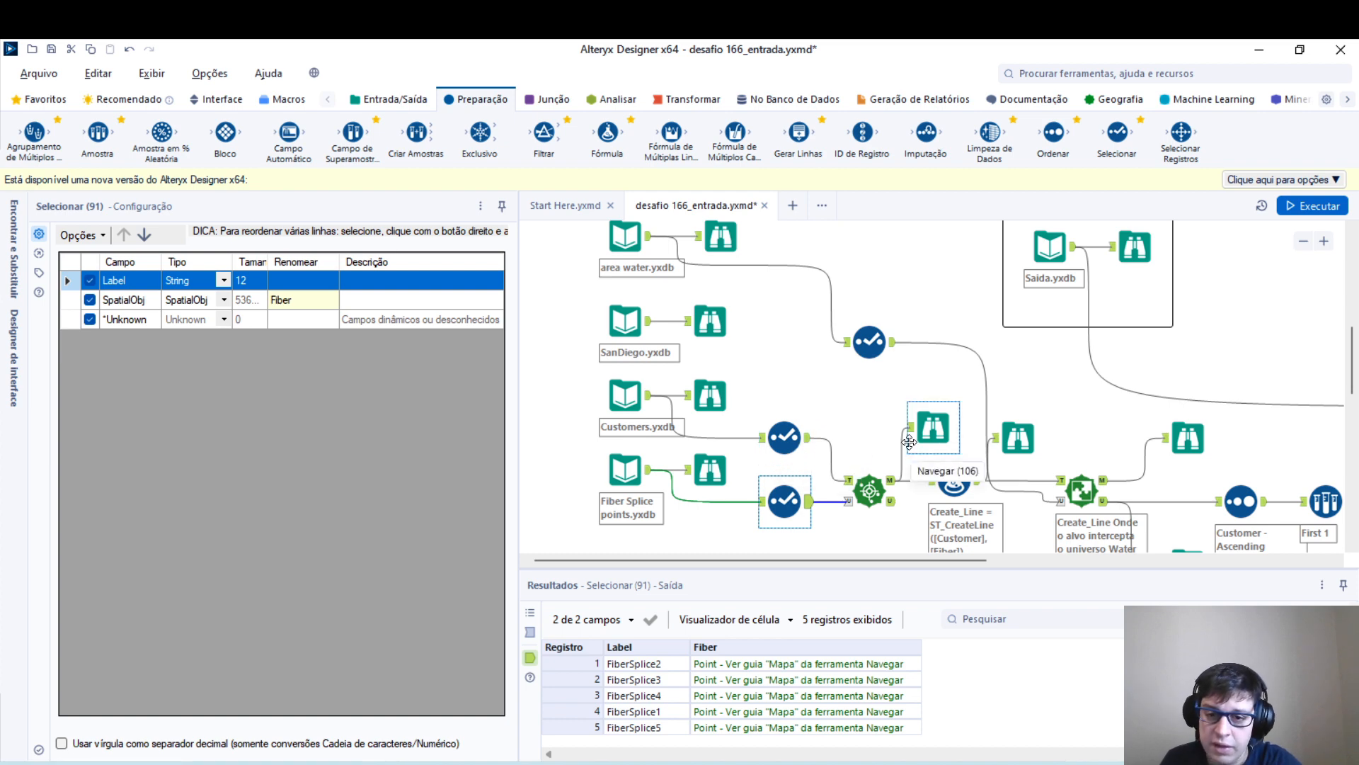
left_click(868, 505)
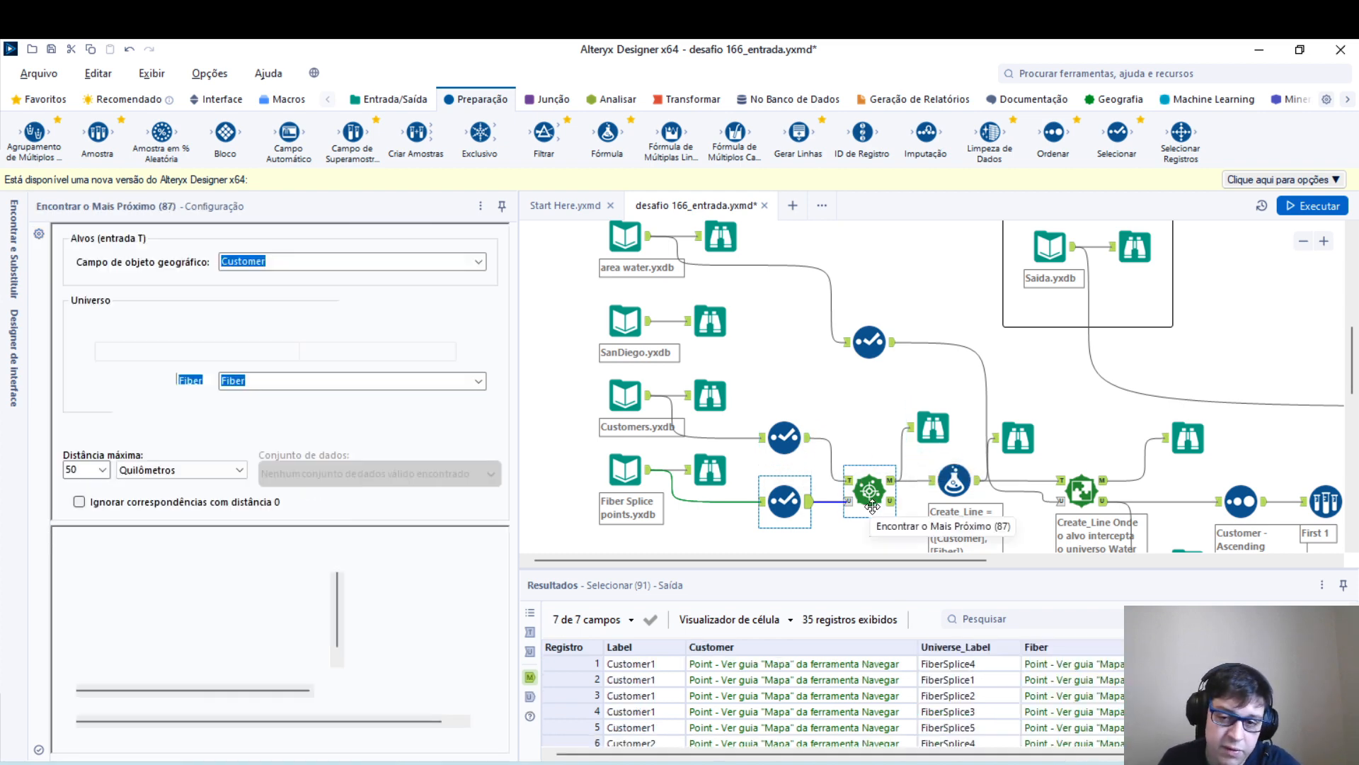
- View the matched customer and fiber points, and the Create_Line output's map and distance columns
left_click(933, 446)
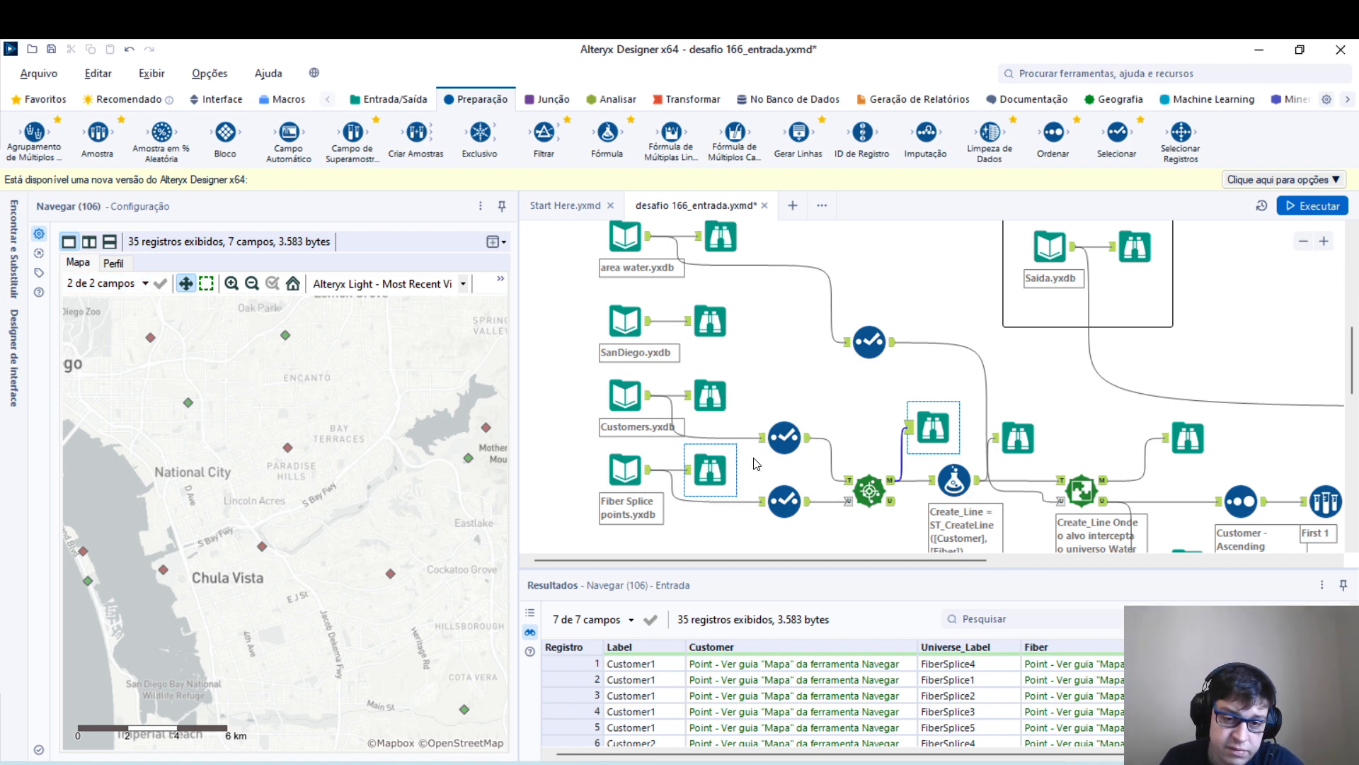
left_click(794, 443)
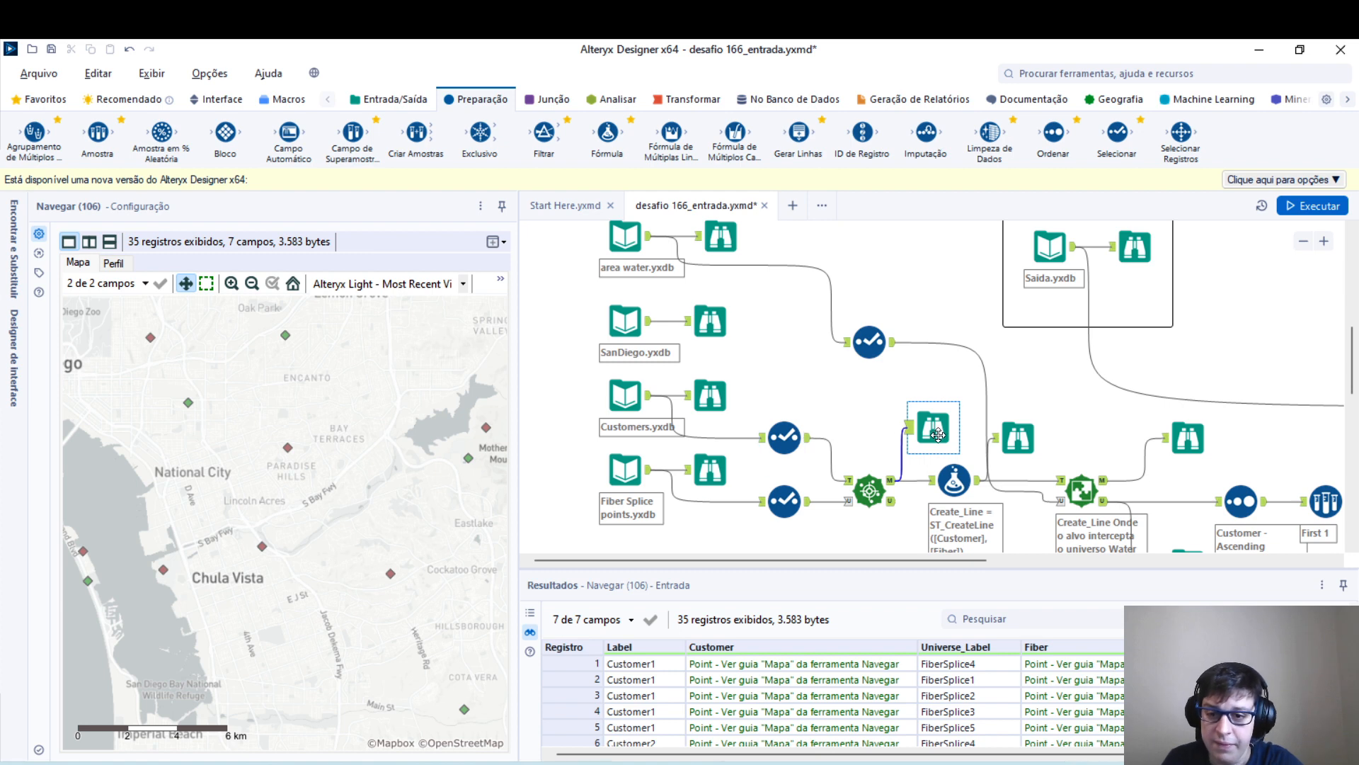
left_click(1014, 437)
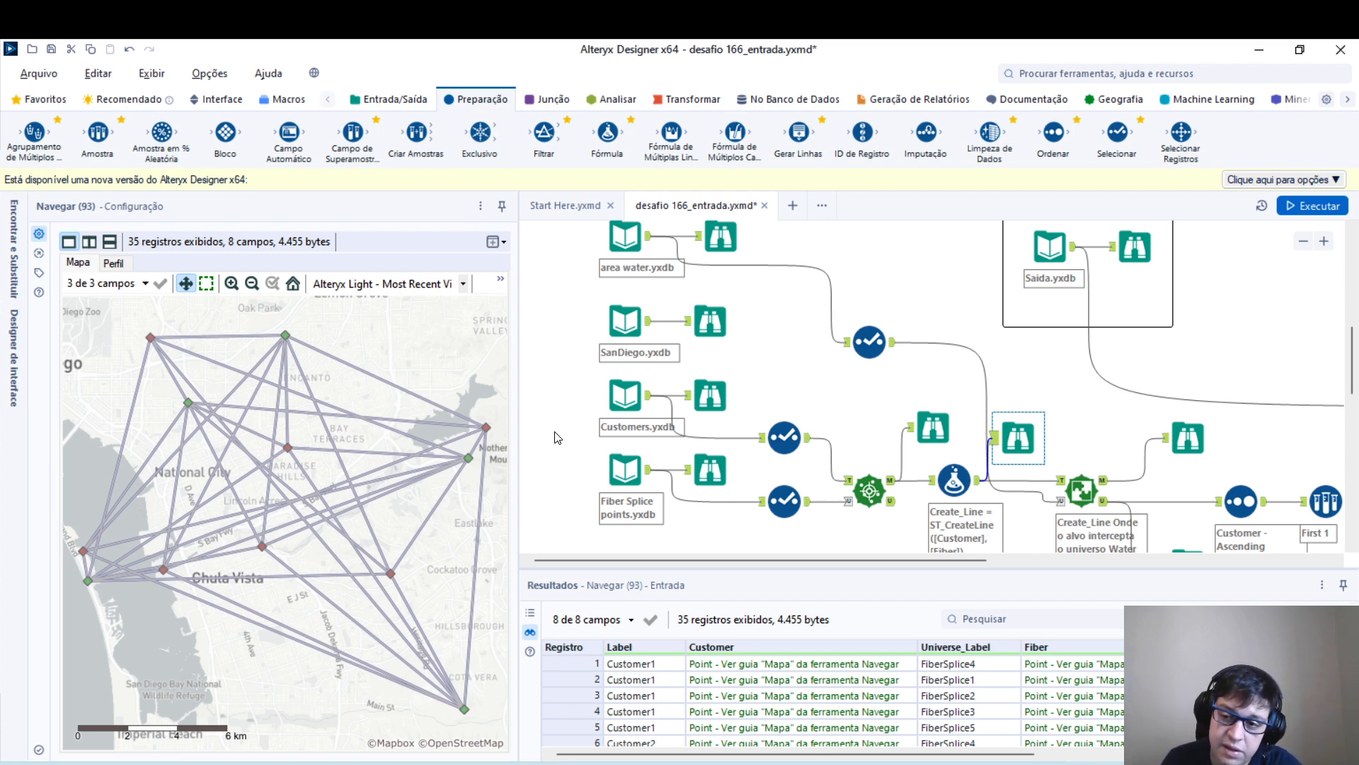
left_click_drag(916, 755, 1110, 745)
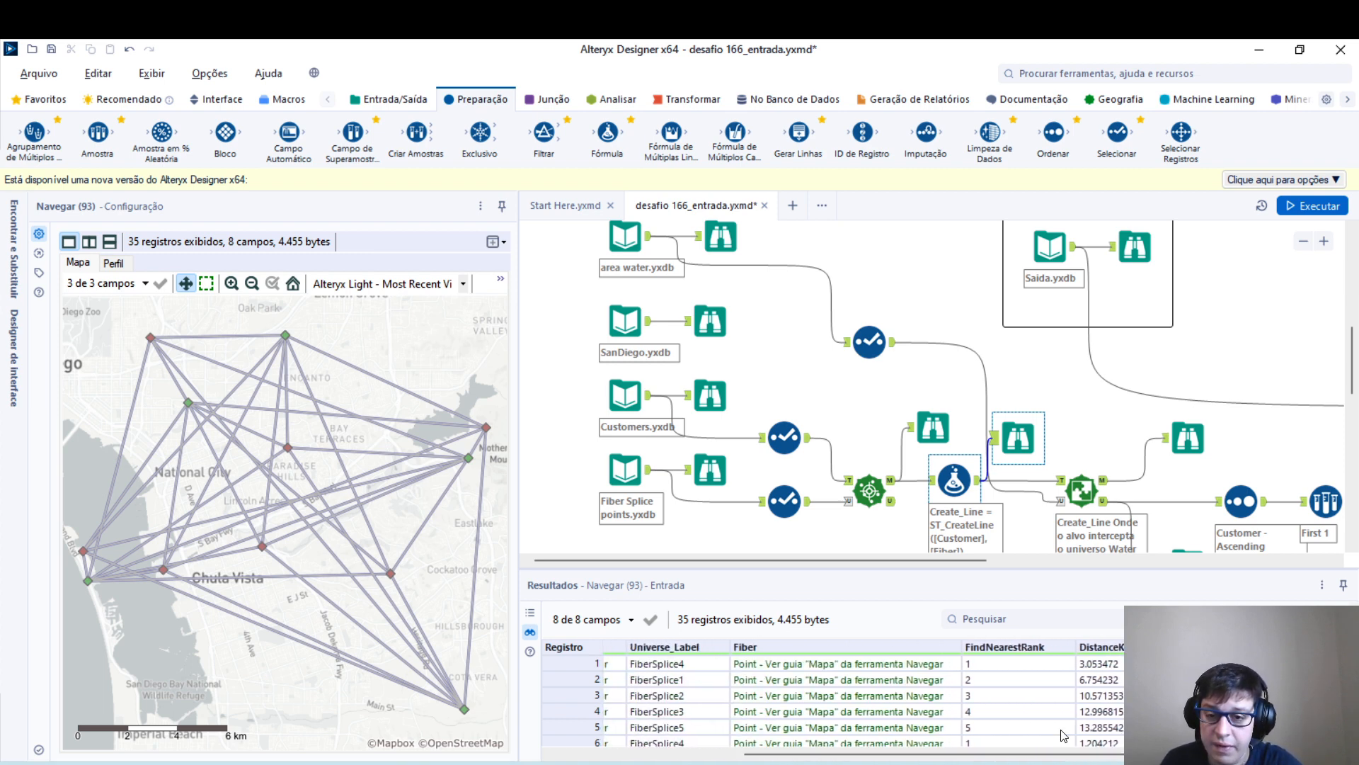
- Review both Selecionar tools again and look through the Encontrar o Mais Próximo output records, including the FindNearestRank column
left_click(865, 491)
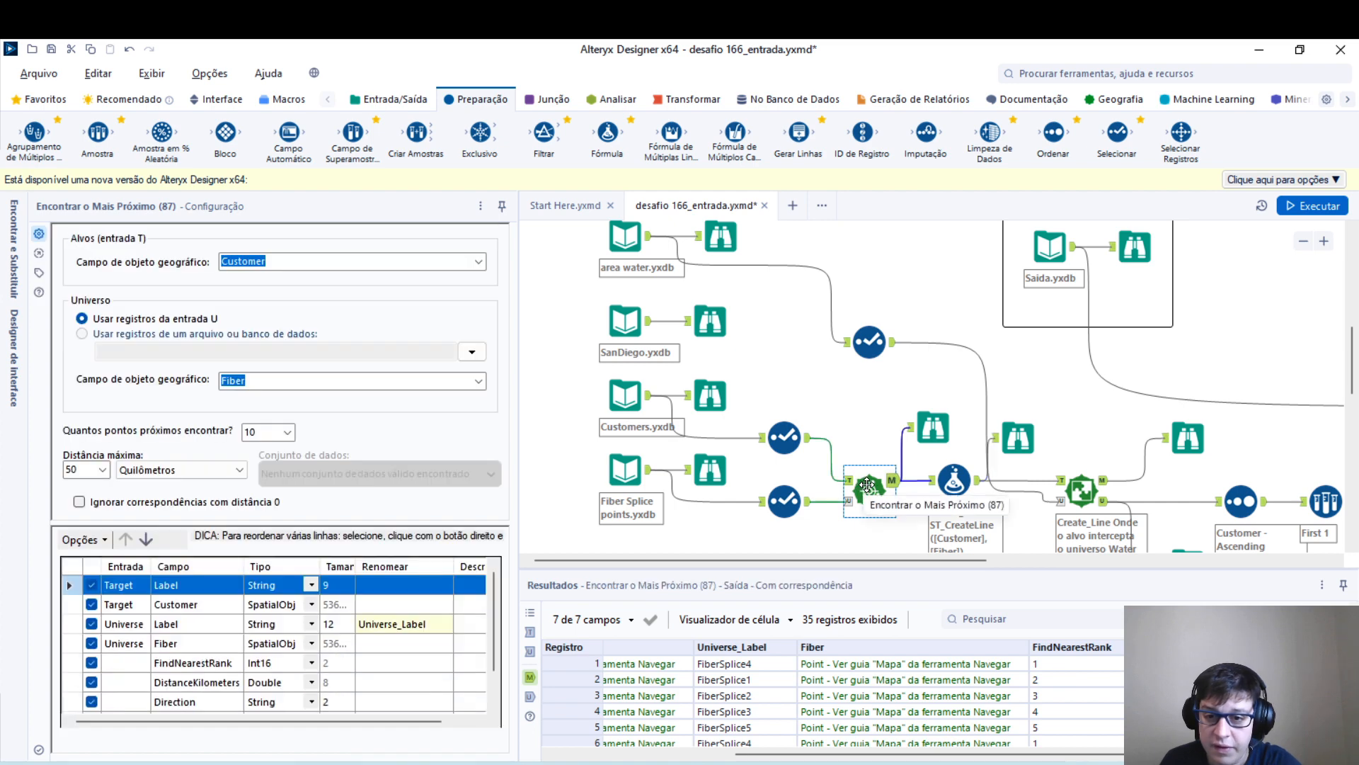
left_click(803, 436)
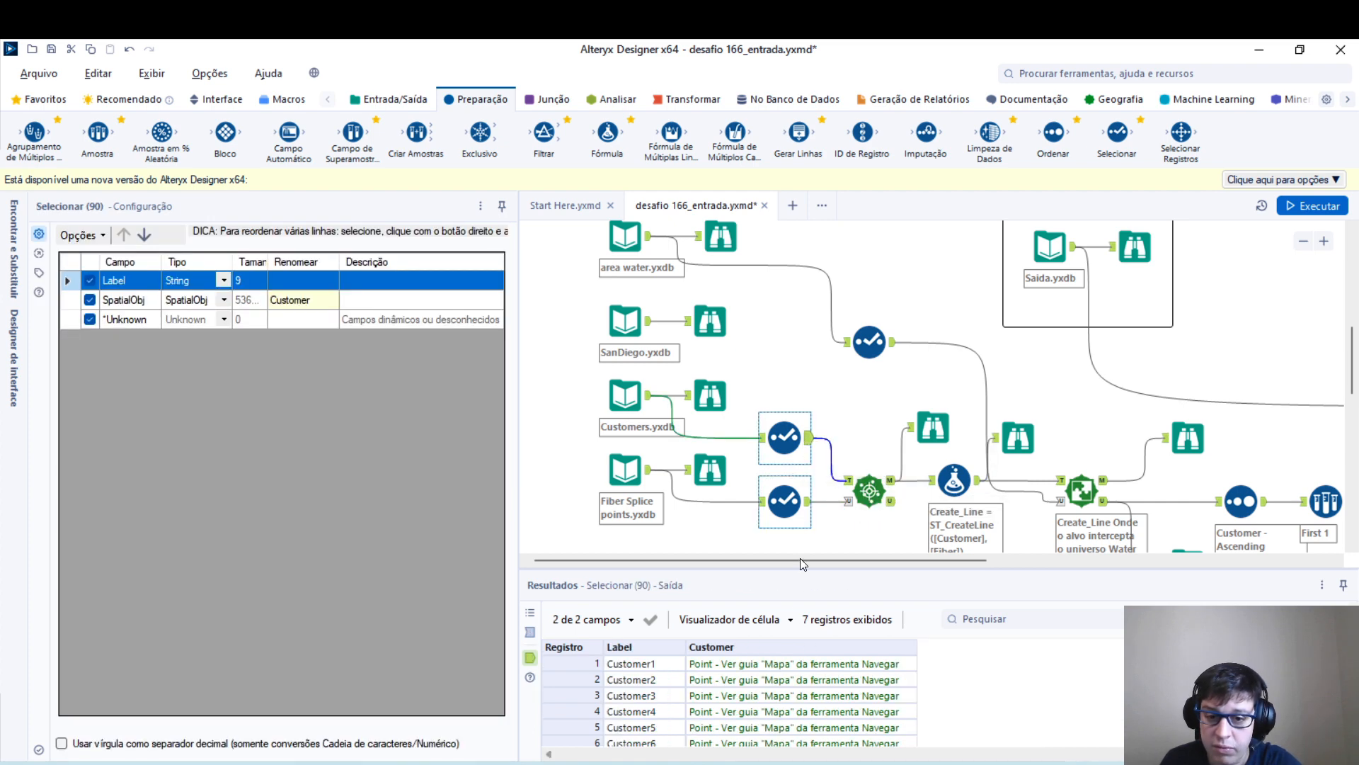
left_click(791, 486)
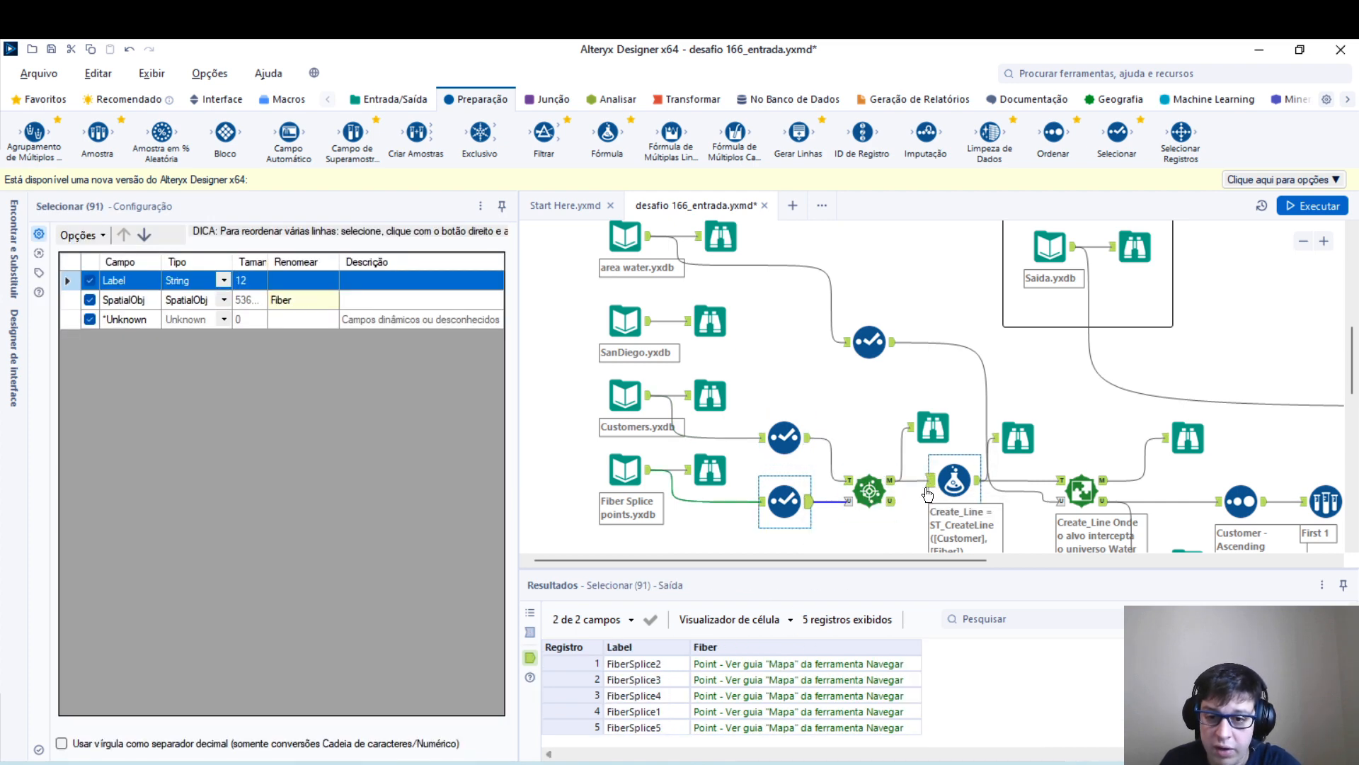
left_click(875, 488)
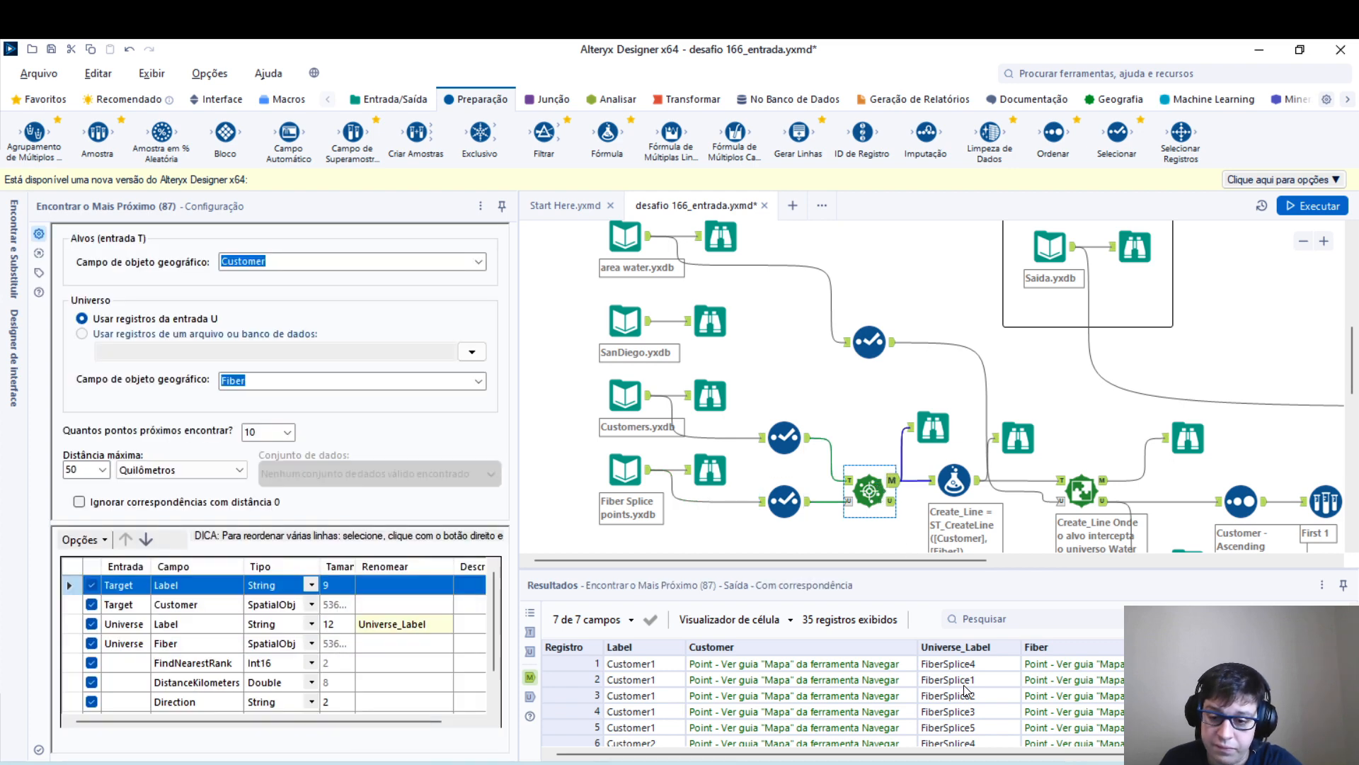
left_click_drag(935, 755, 1122, 756)
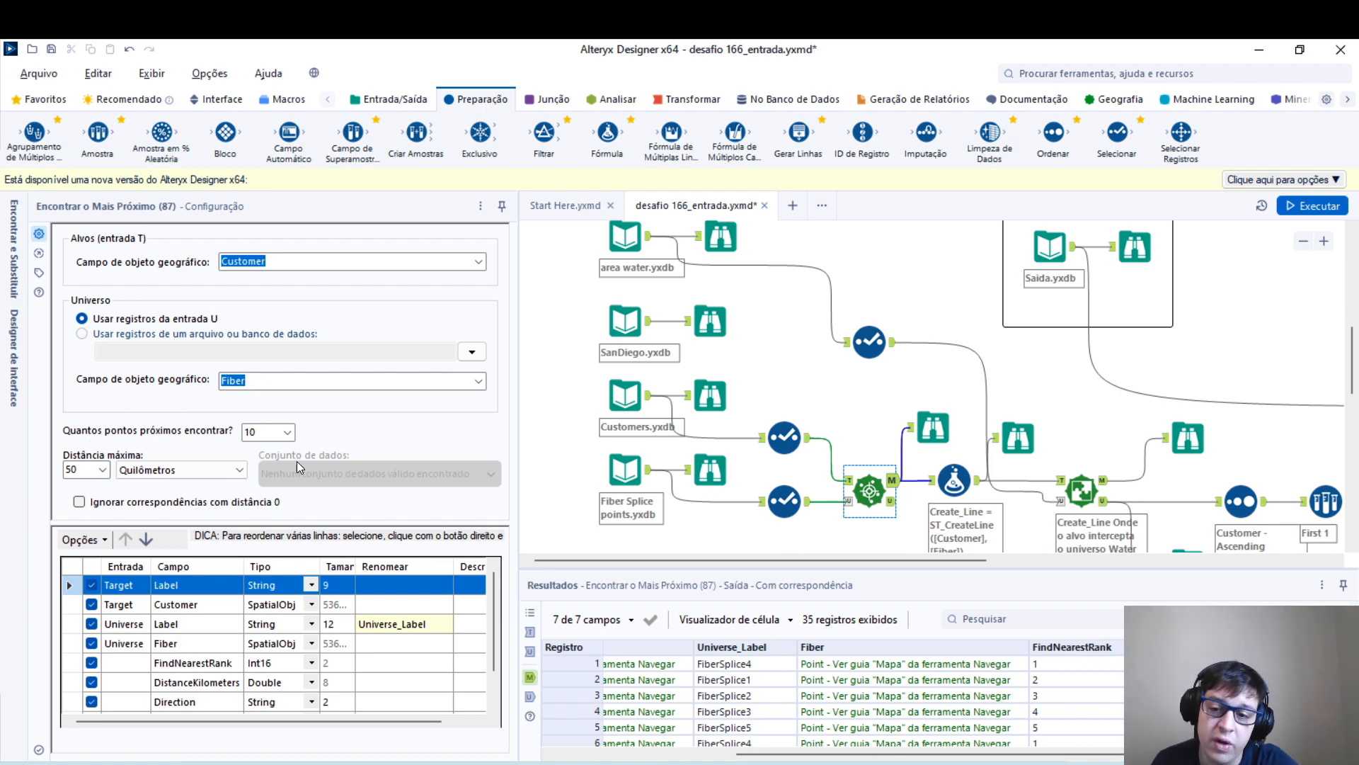
scroll(828, 701, "down", 3)
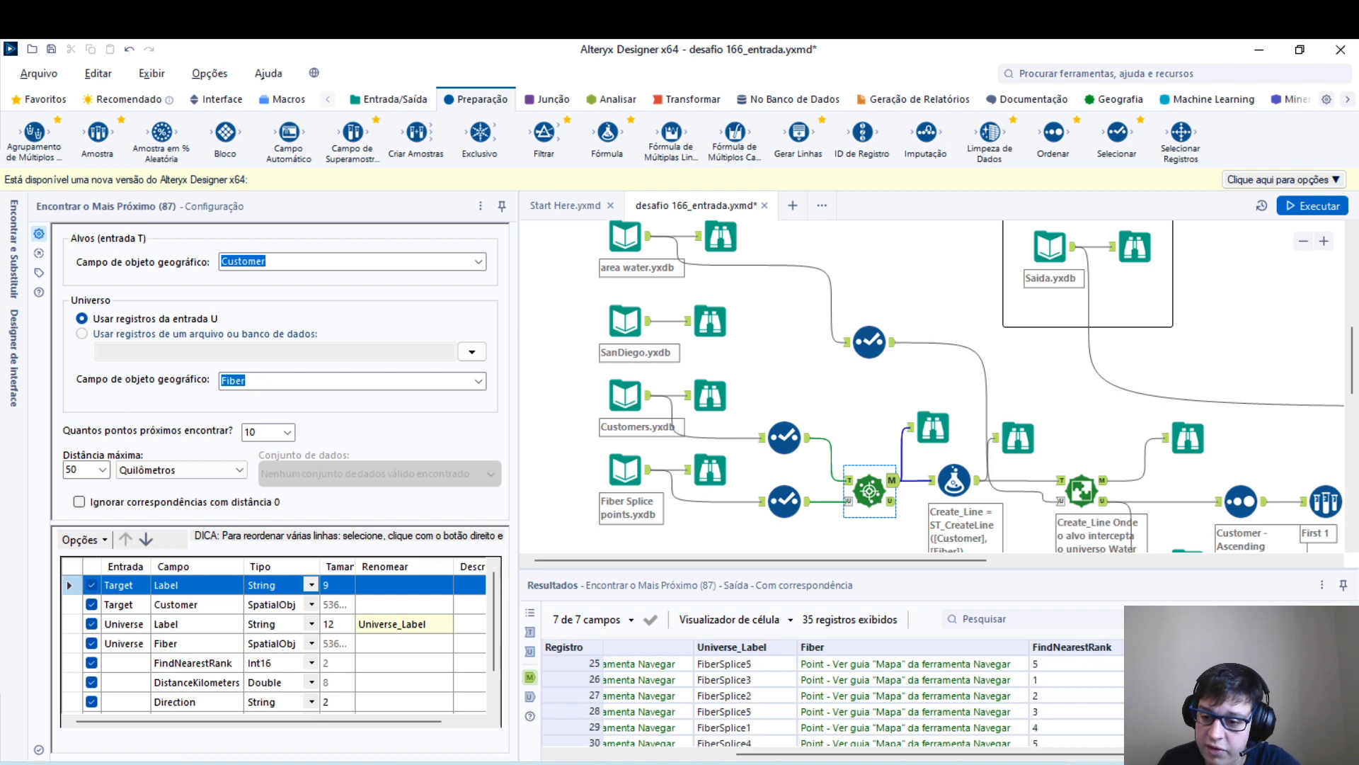
scroll(828, 701, "up", 2)
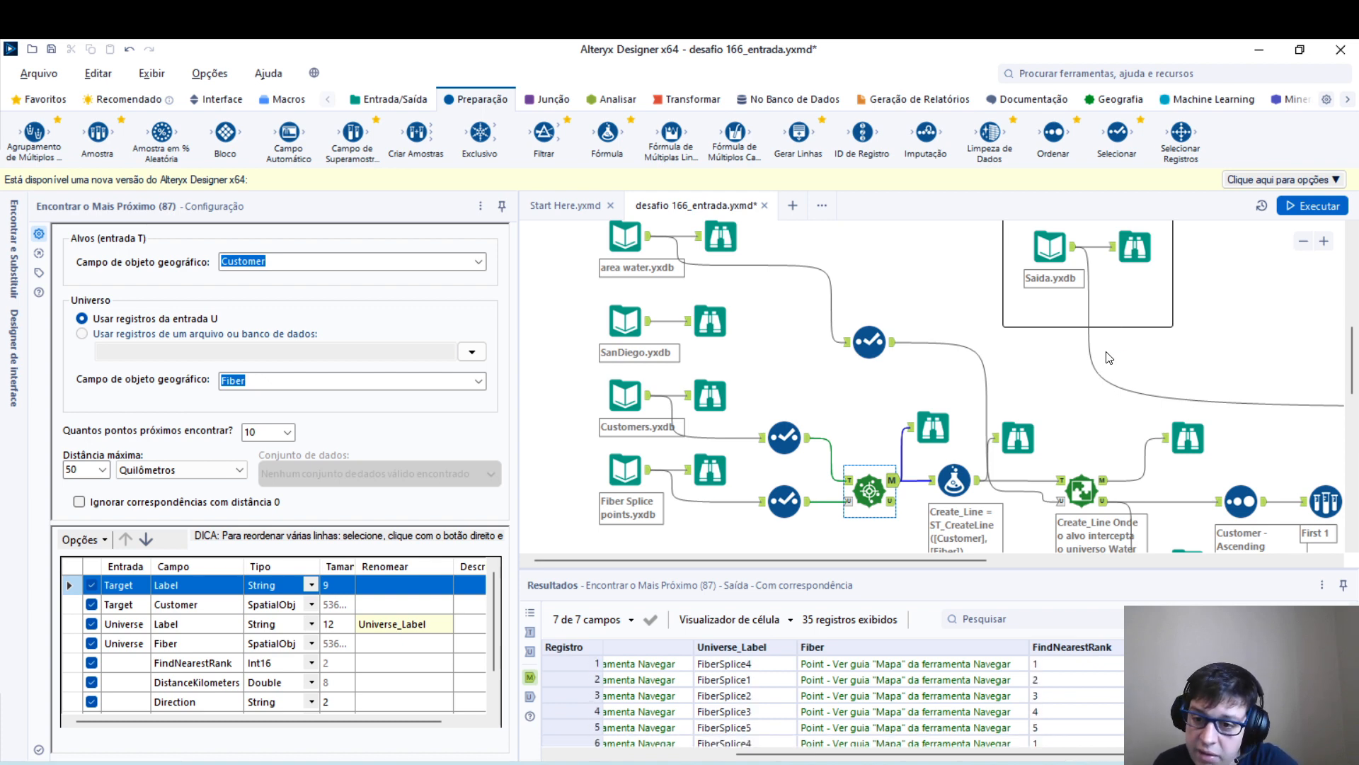
- Review the created lines on the map, and inspect the Correspondência Geográfica tool's configuration and its spatial relationship options
left_click(1015, 431)
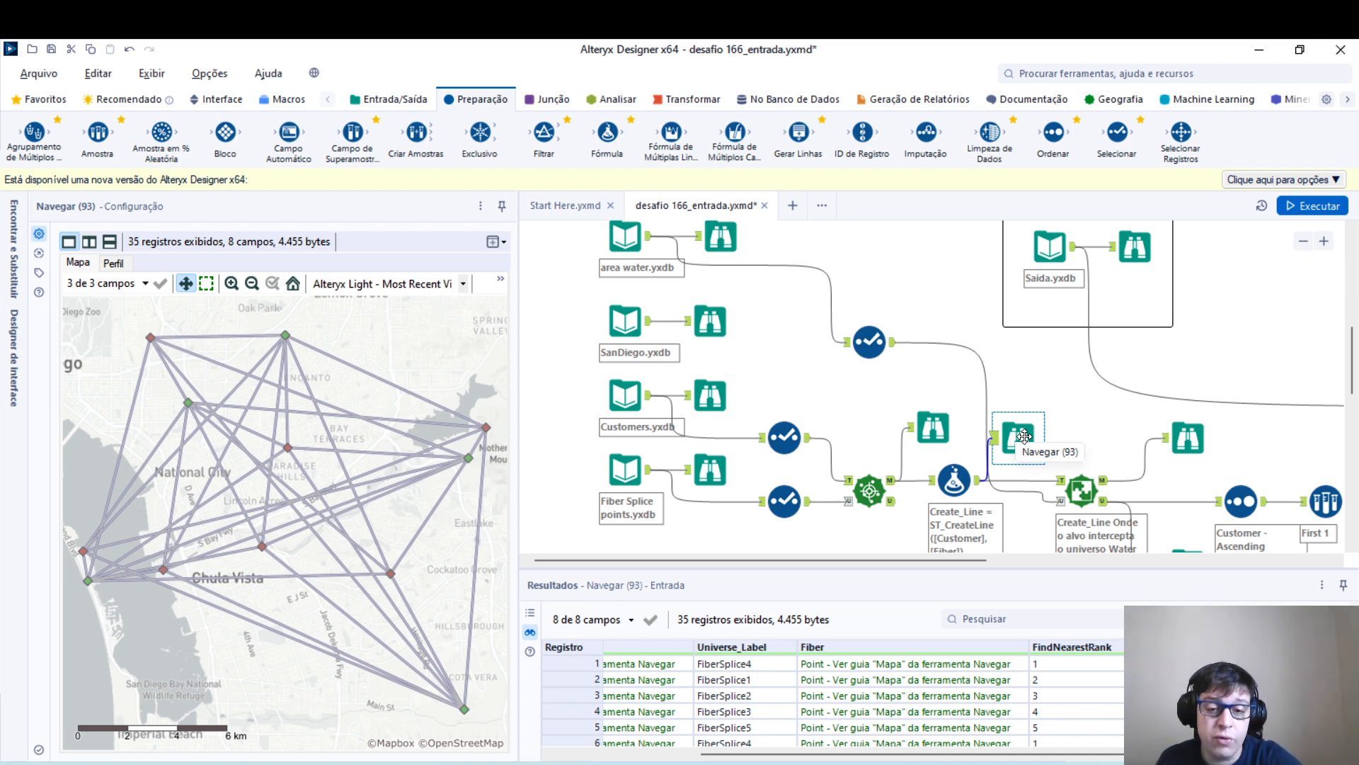
left_click(1081, 490)
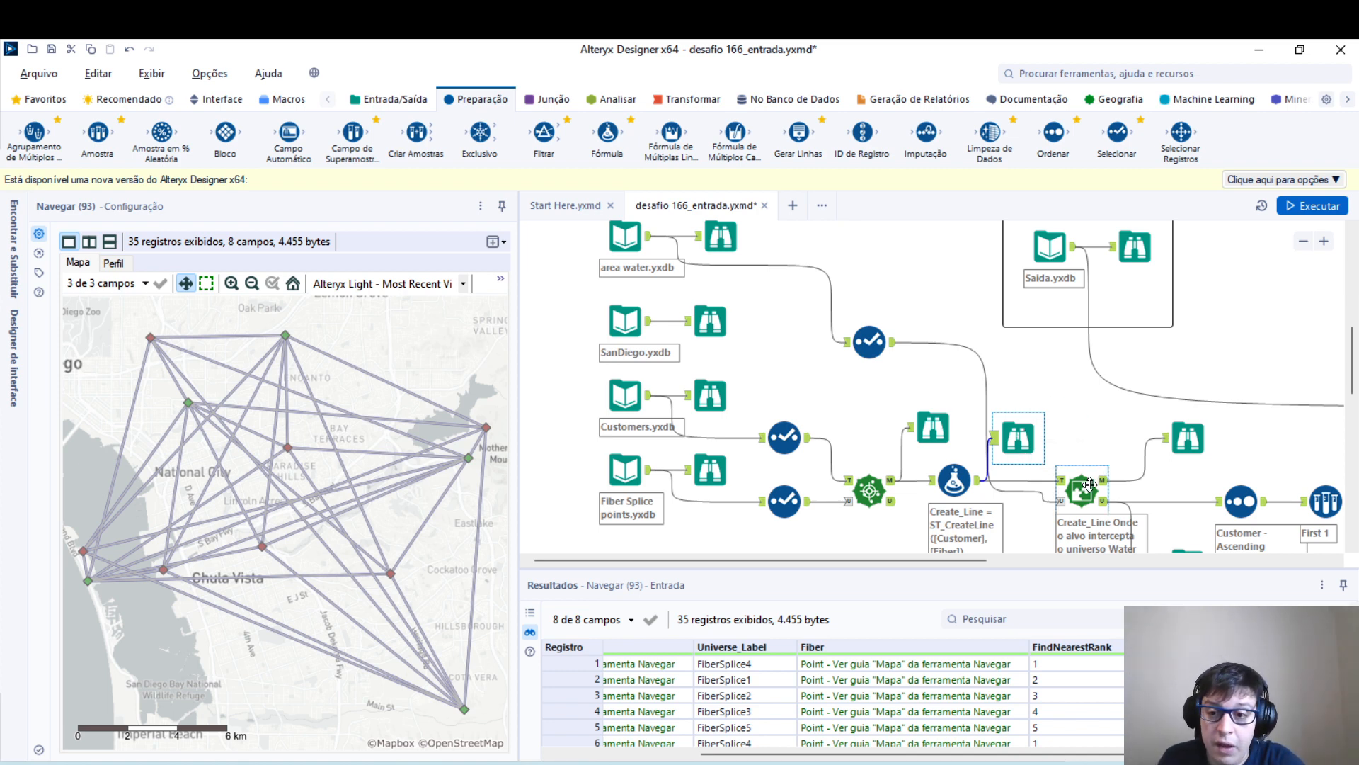
left_click(1117, 99)
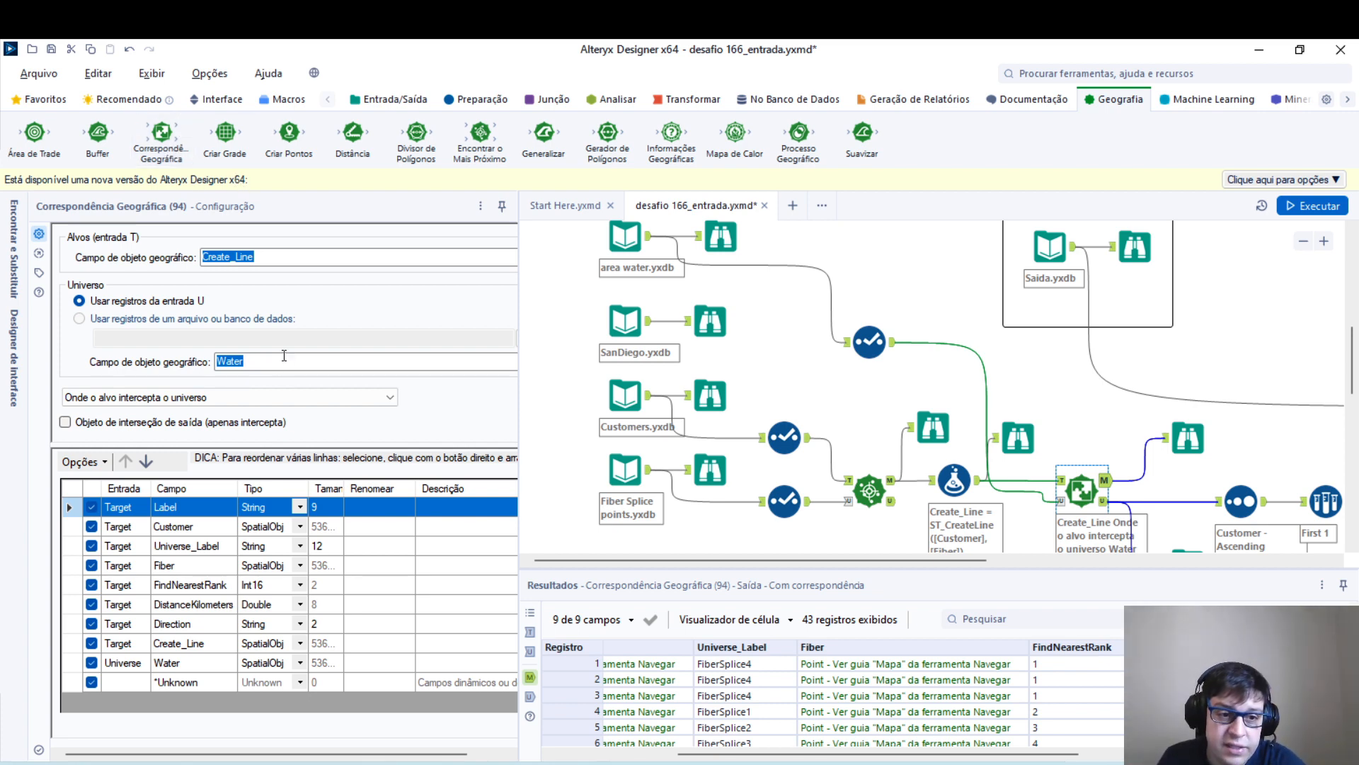
left_click(275, 400)
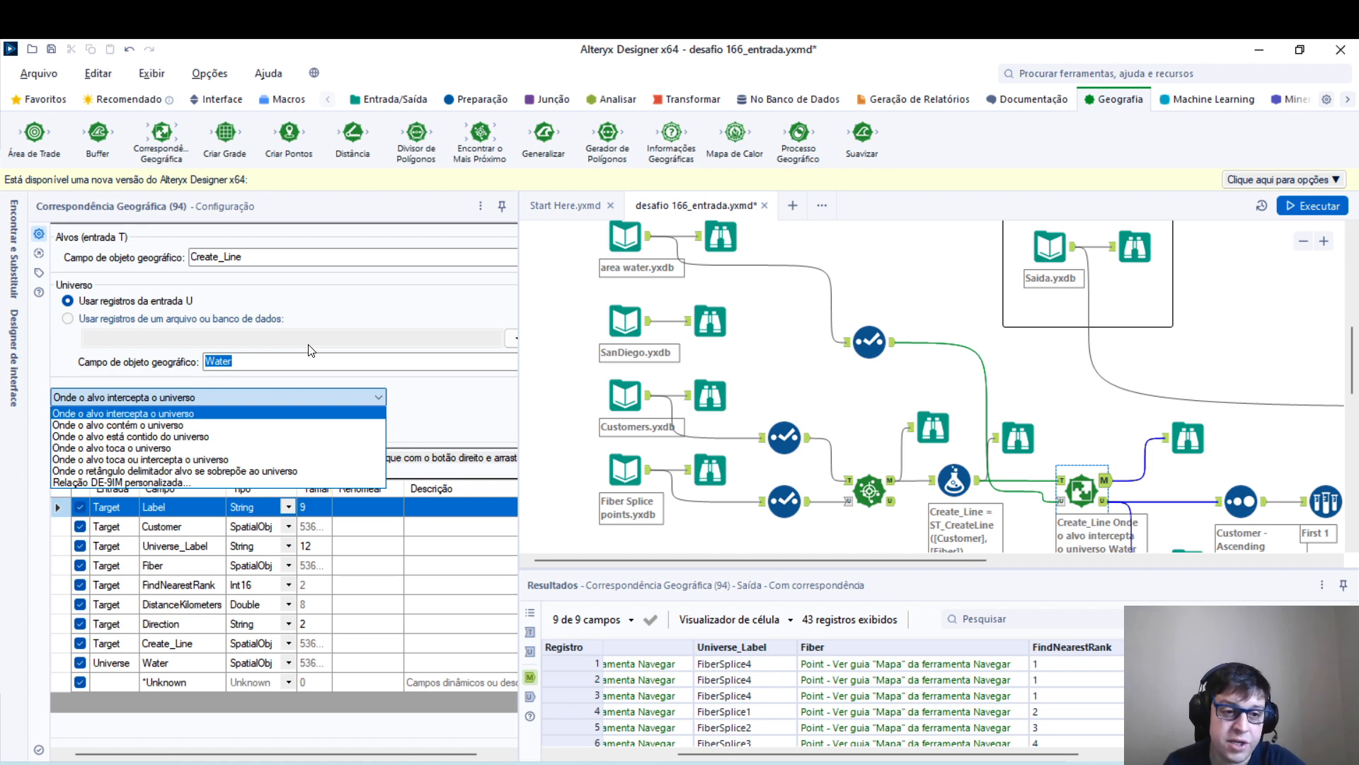
- Close the spatial relationship options unchanged and view the matched lines of Correspondência Geográfica on the map
left_click(457, 393)
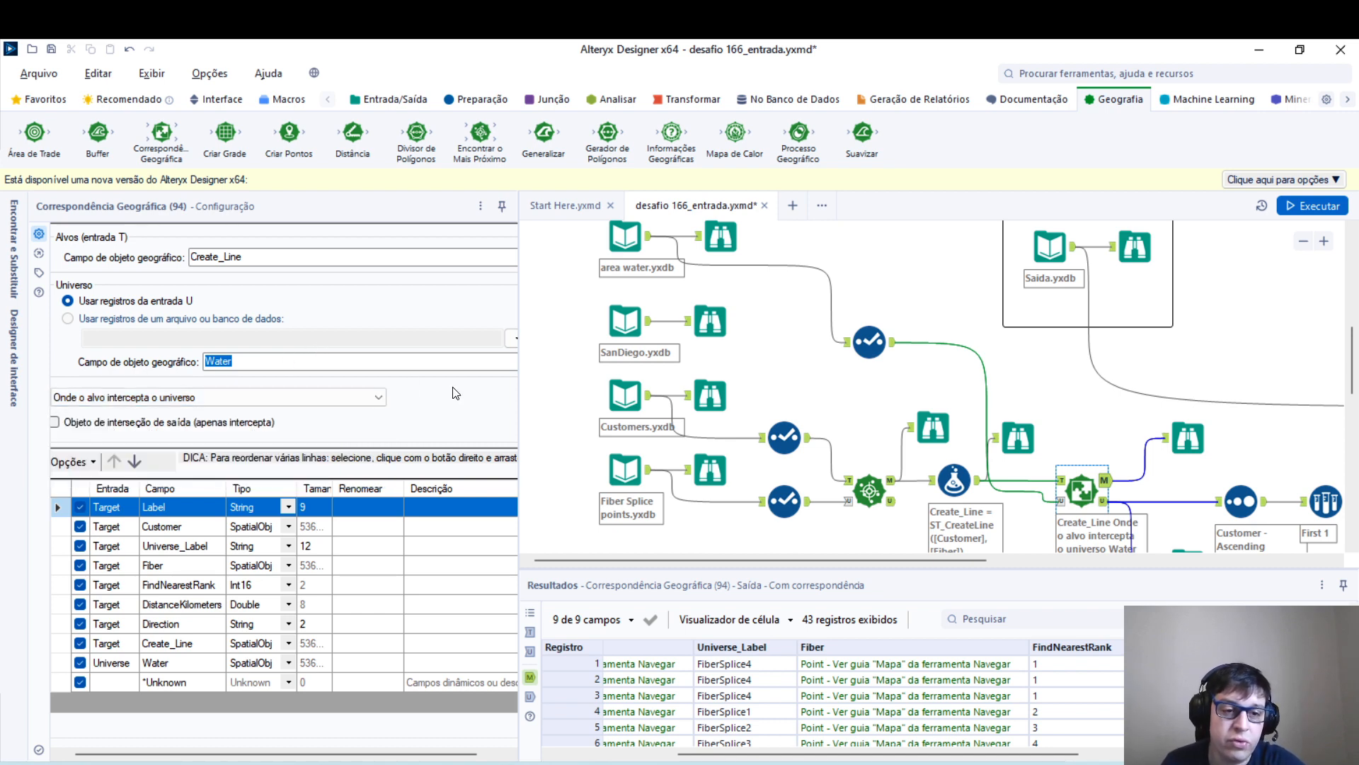
left_click_drag(519, 367, 556, 367)
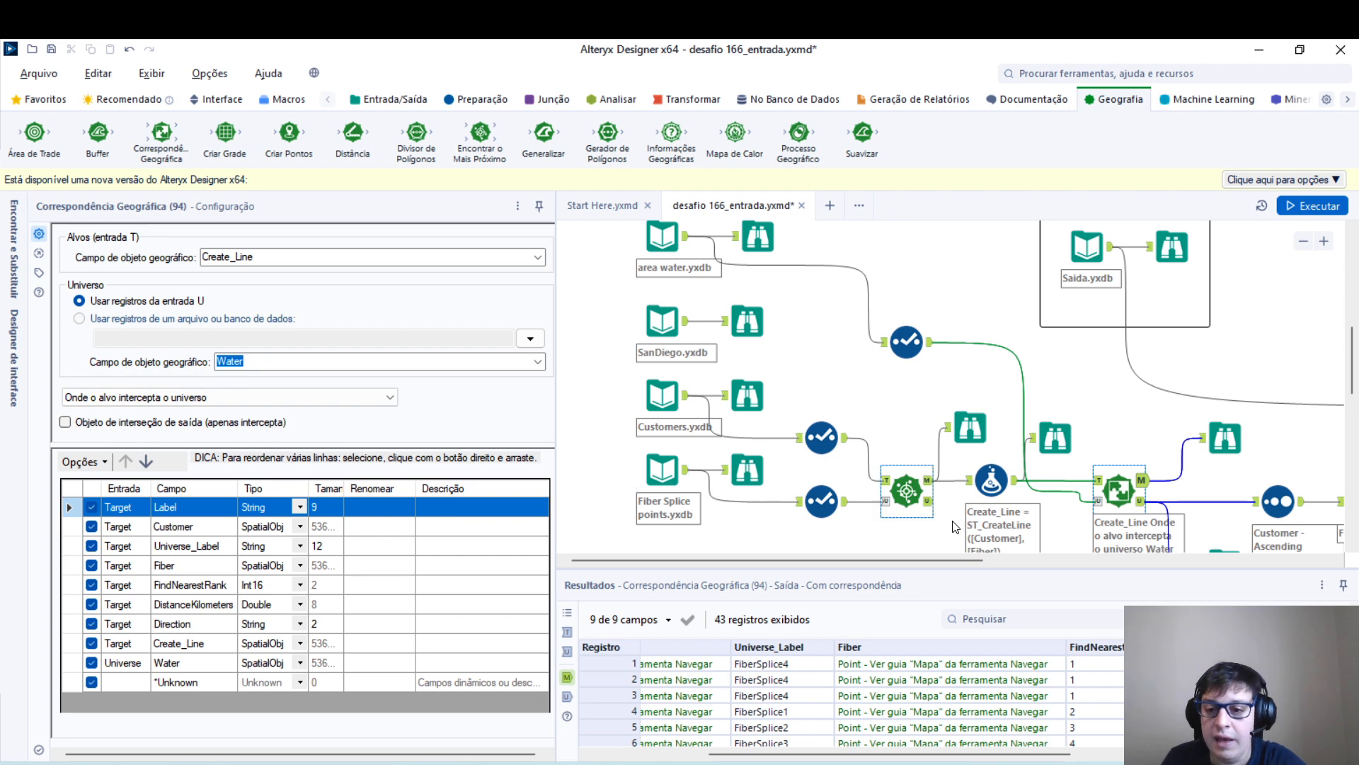
left_click_drag(933, 554, 1031, 554)
left_click(1033, 450)
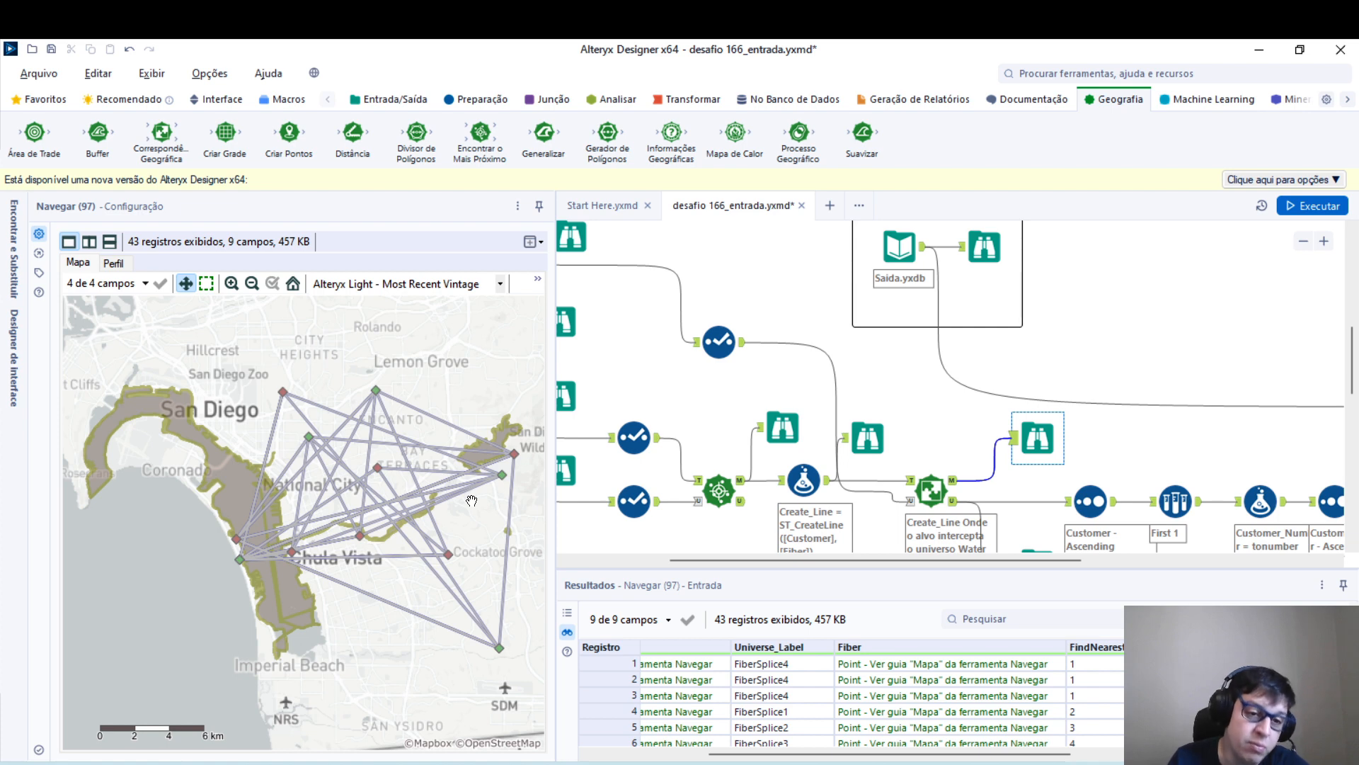
- View the unmatched output of Correspondência Geográfica on the map to examine the lines that do not cross water
left_click(1090, 503)
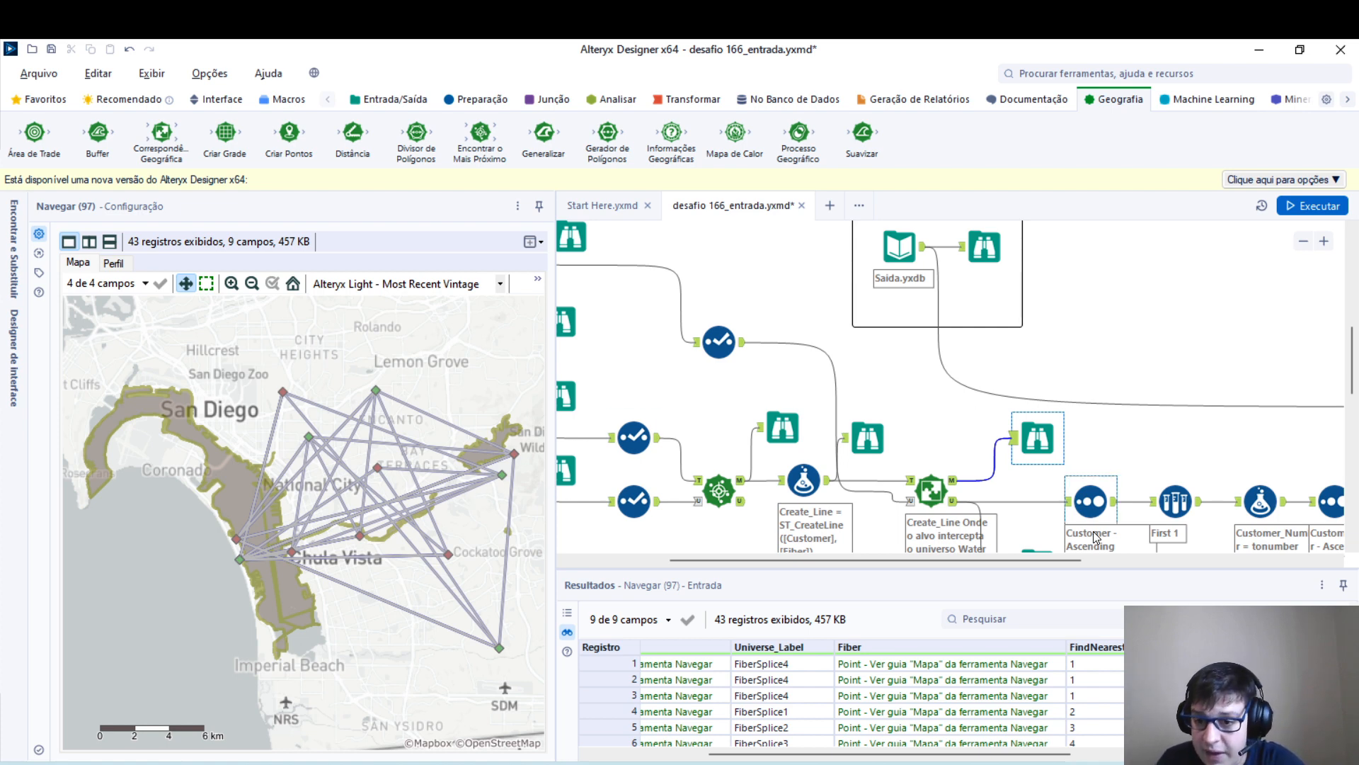
left_click_drag(1077, 559, 1163, 560)
scroll(878, 424, "down", 3)
left_click(874, 457)
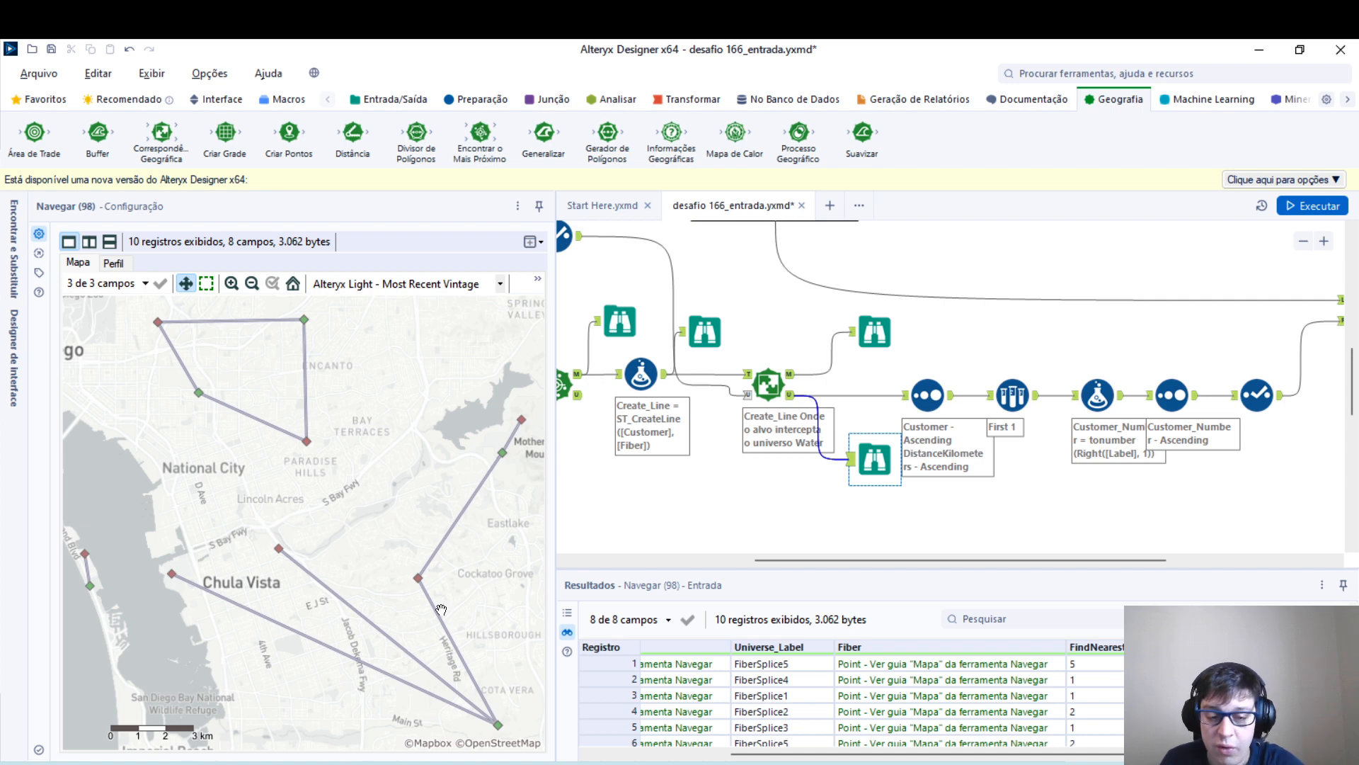
- Check the Ordenar tool's sort fields, then the Amostra tool's first-row grouping by Customer and its output columns
left_click(924, 426)
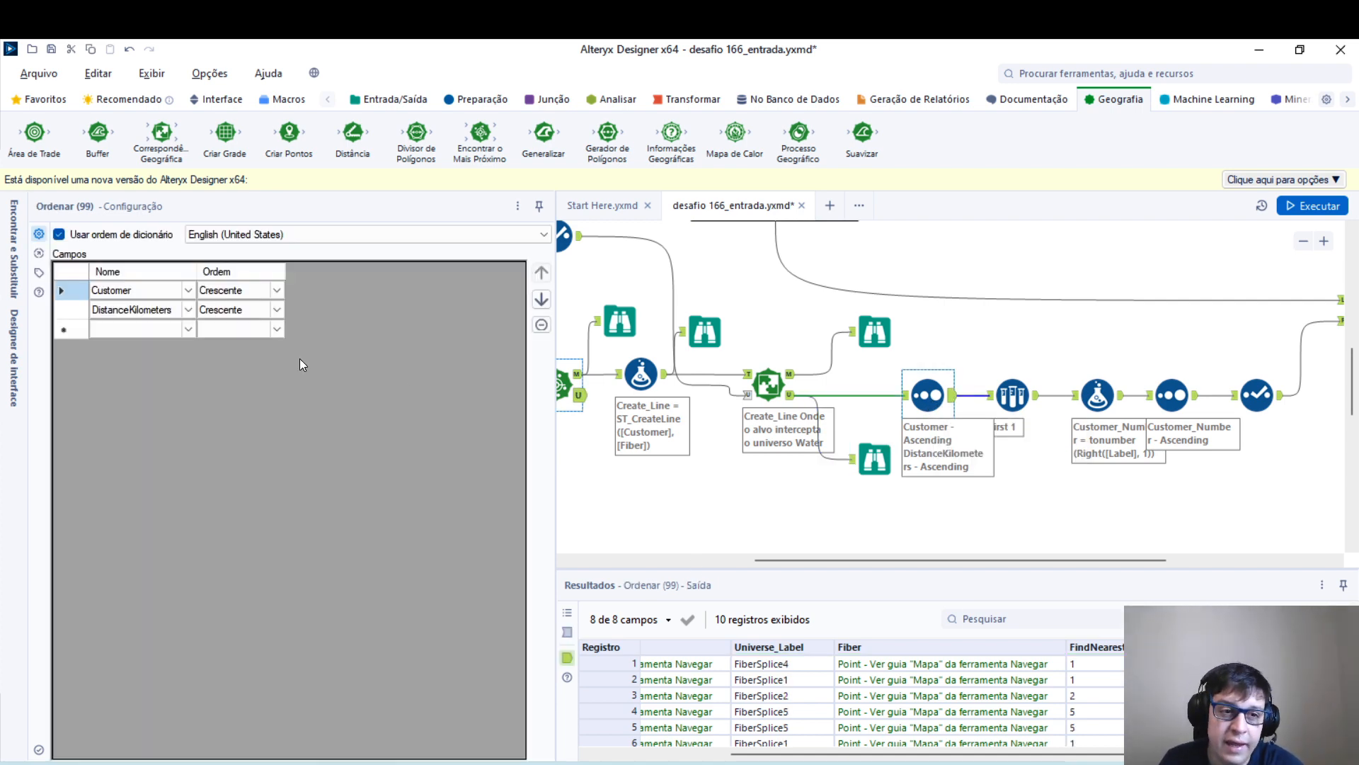
left_click(169, 313)
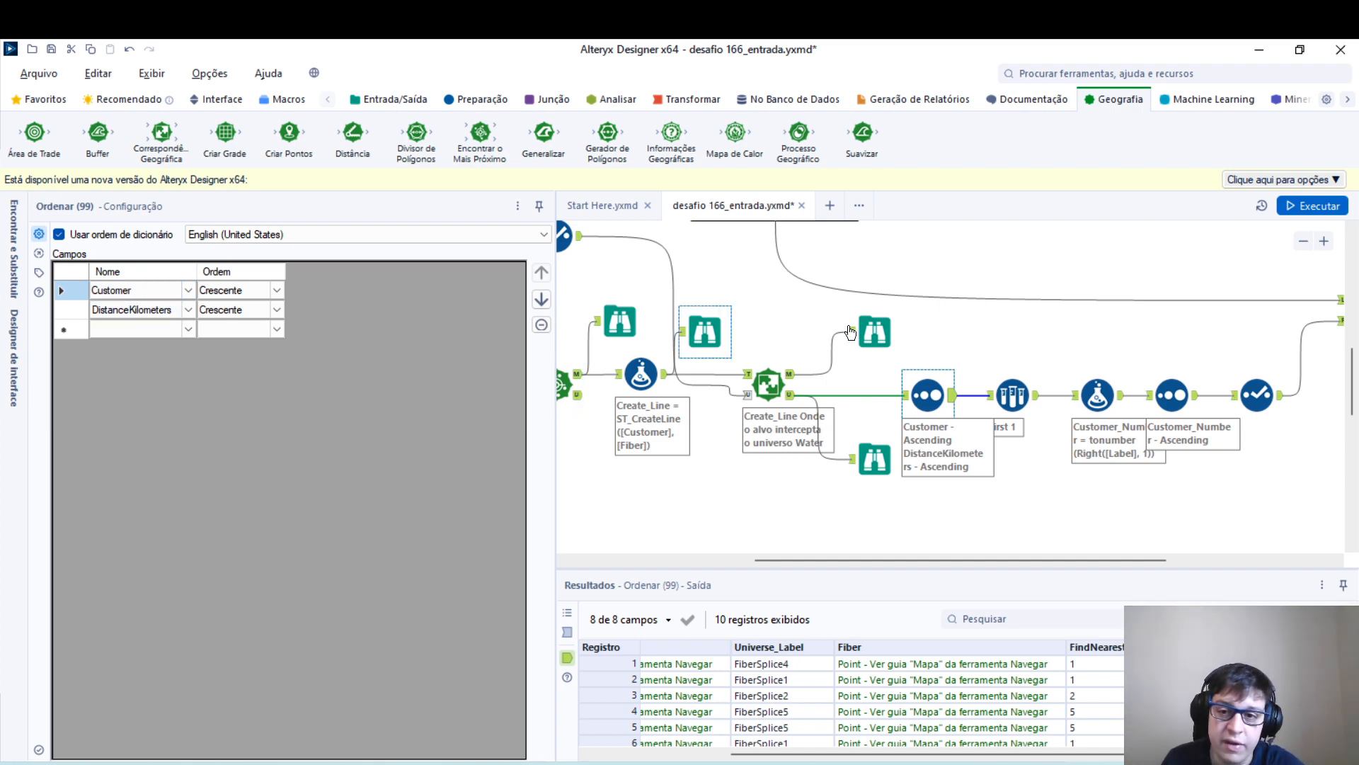
left_click(1014, 396)
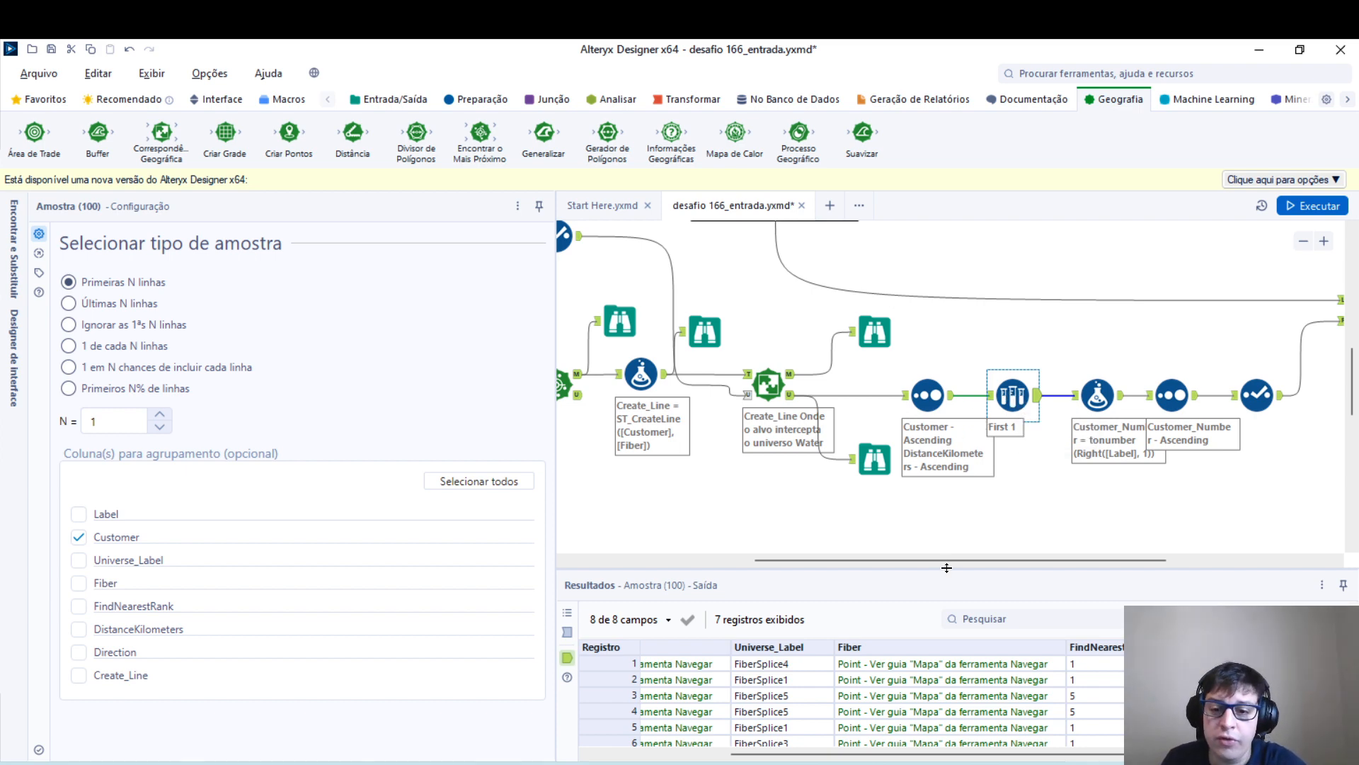
left_click_drag(968, 754, 1108, 754)
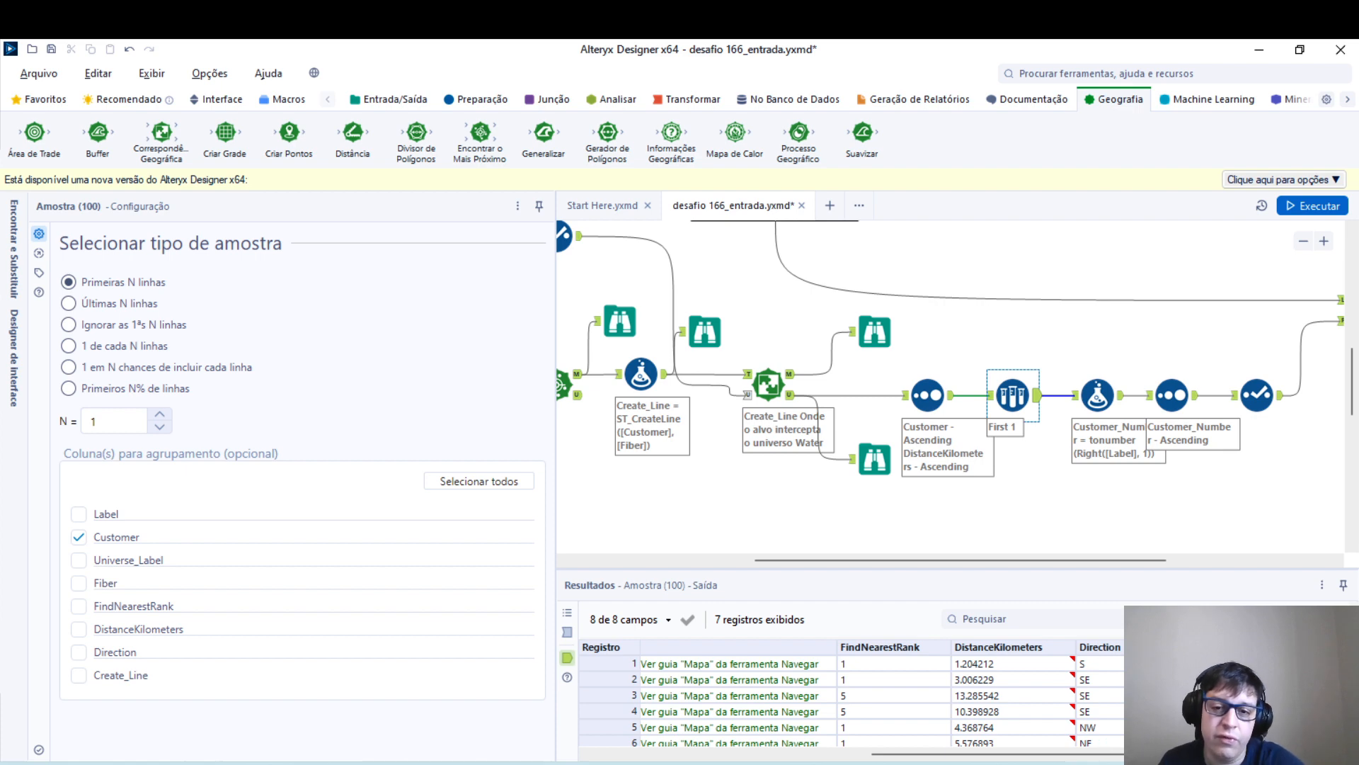
left_click_drag(1109, 759, 793, 751)
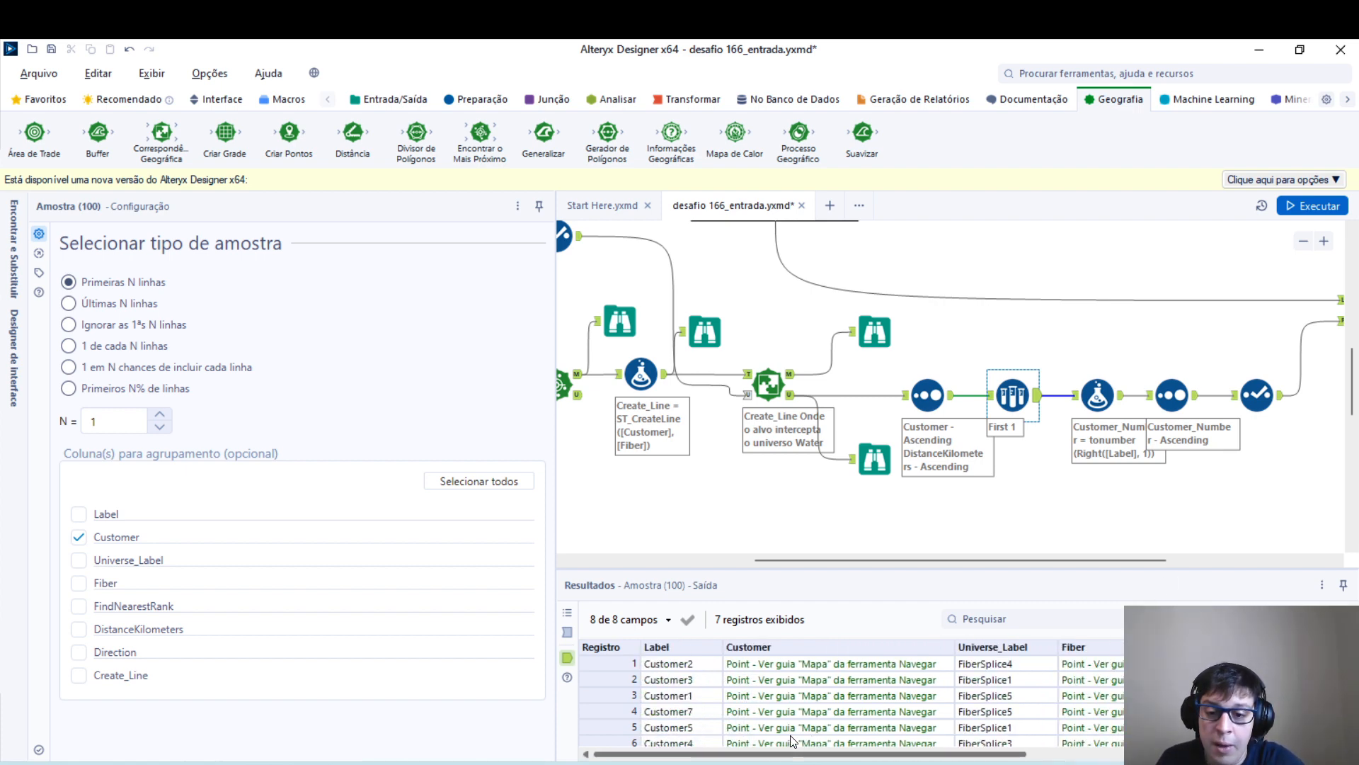
left_click(795, 694)
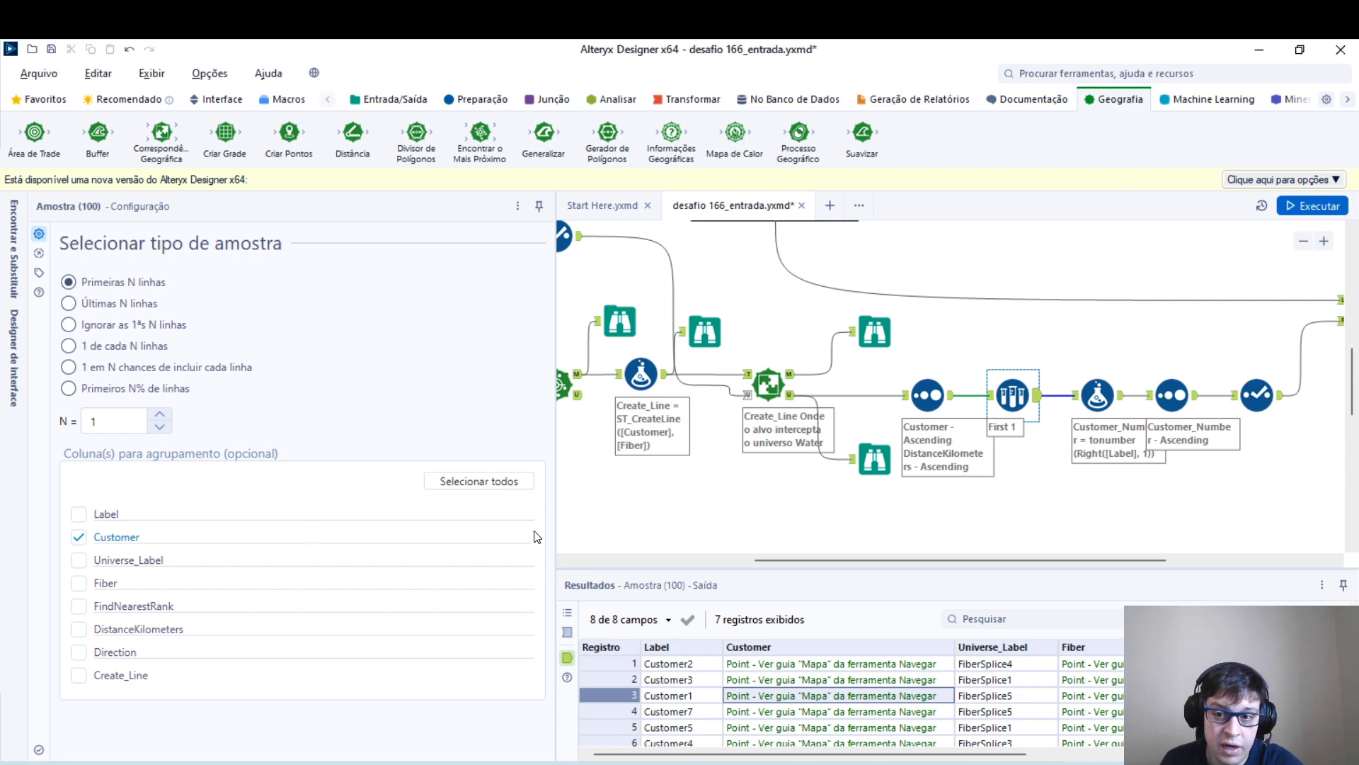
- Compare the Ordenar records with the Amostra output, including the FindNearestRank and DistanceKilometers columns
left_click(952, 396)
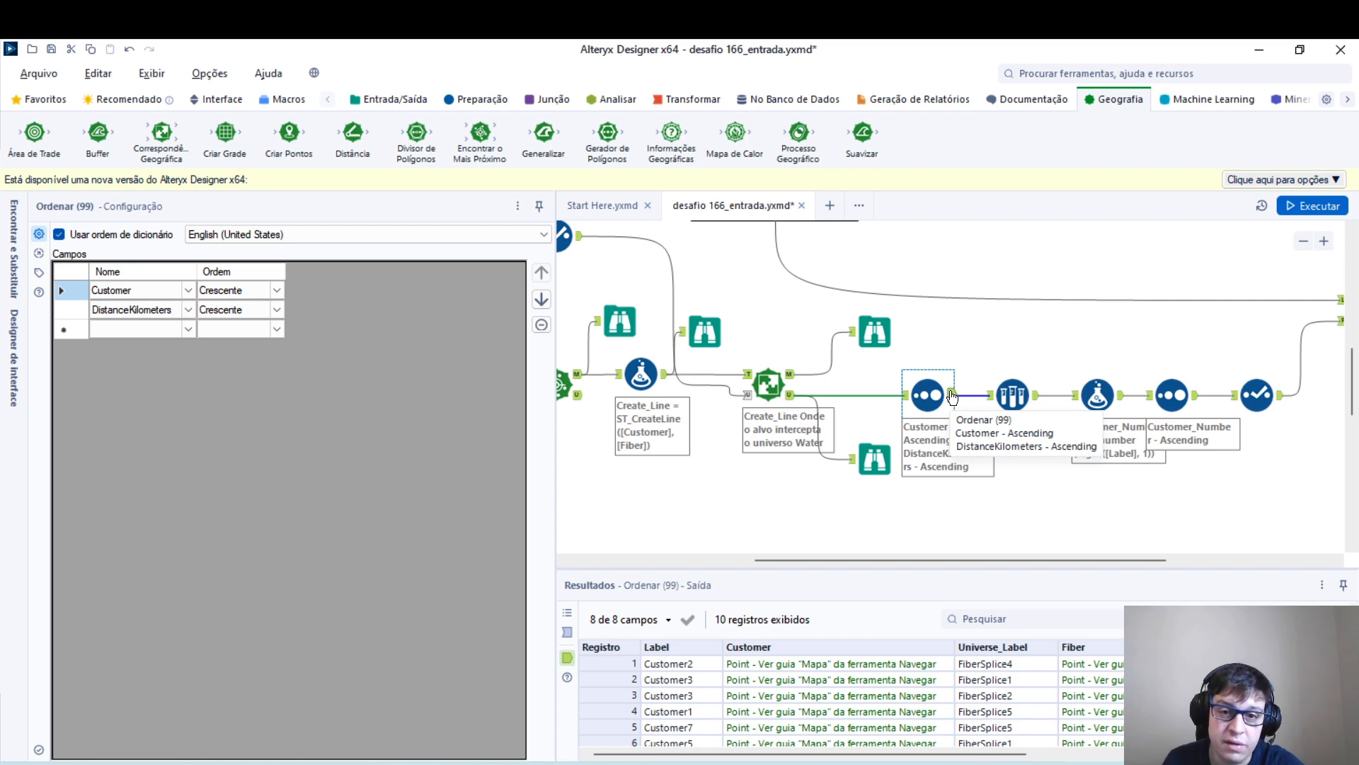
left_click(1034, 403)
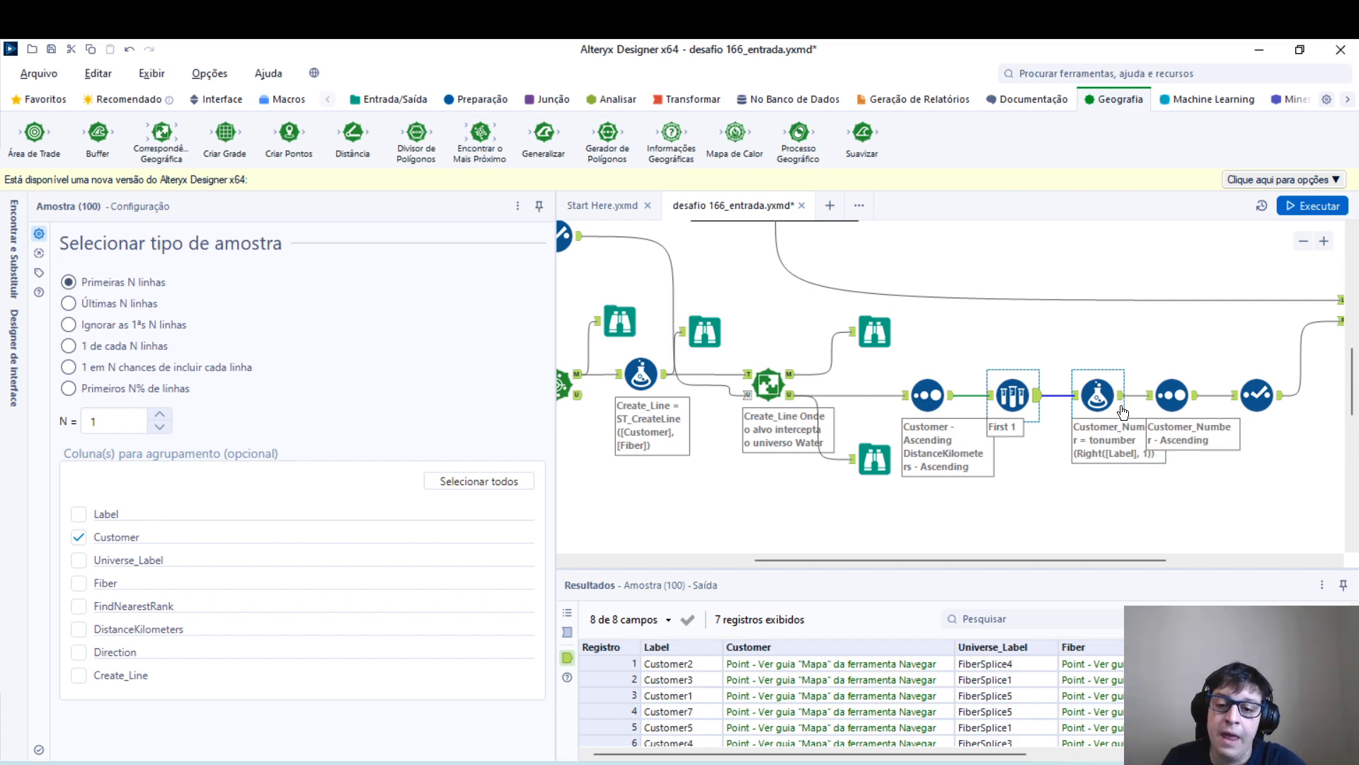
left_click_drag(913, 757, 1118, 757)
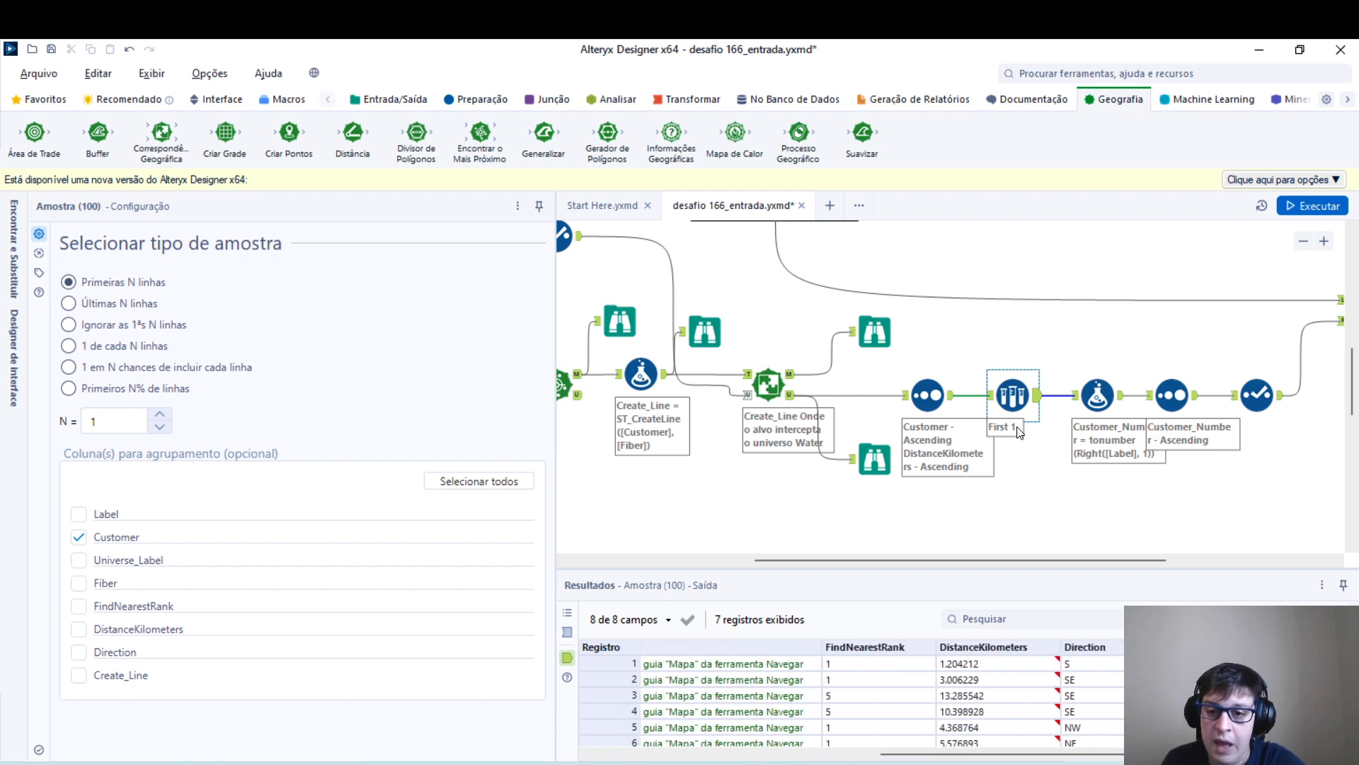
- Inspect the Customer_Number formula and look through the columns of its output
left_click(1090, 386)
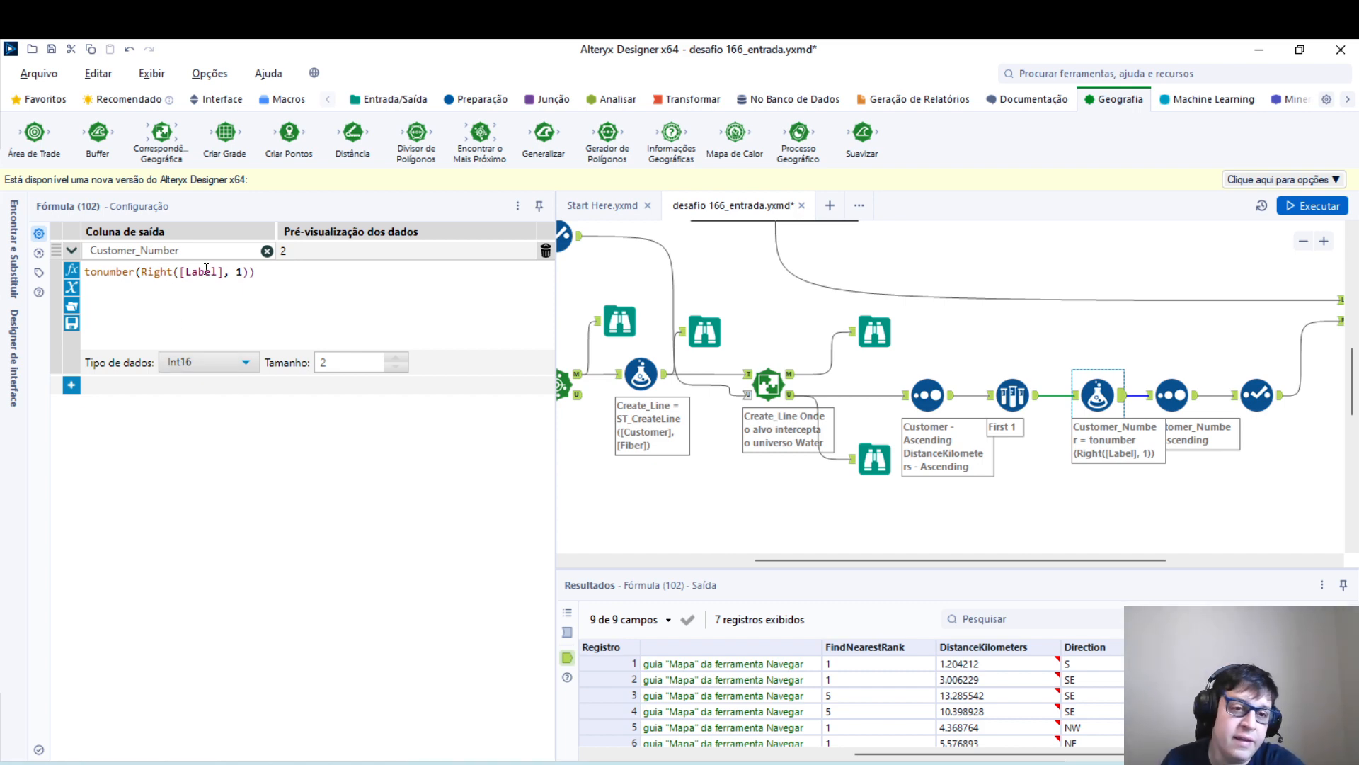
left_click_drag(1060, 753, 788, 757)
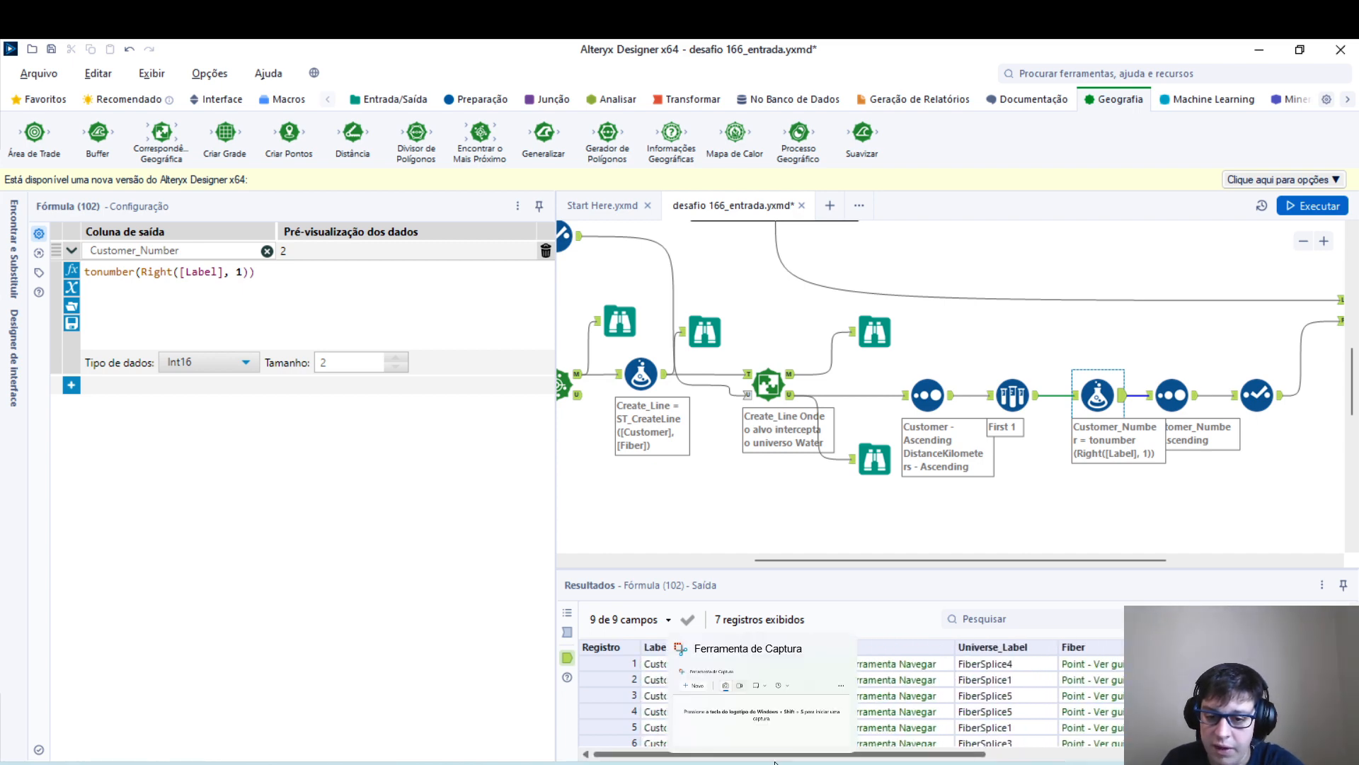
left_click_drag(948, 753, 1290, 753)
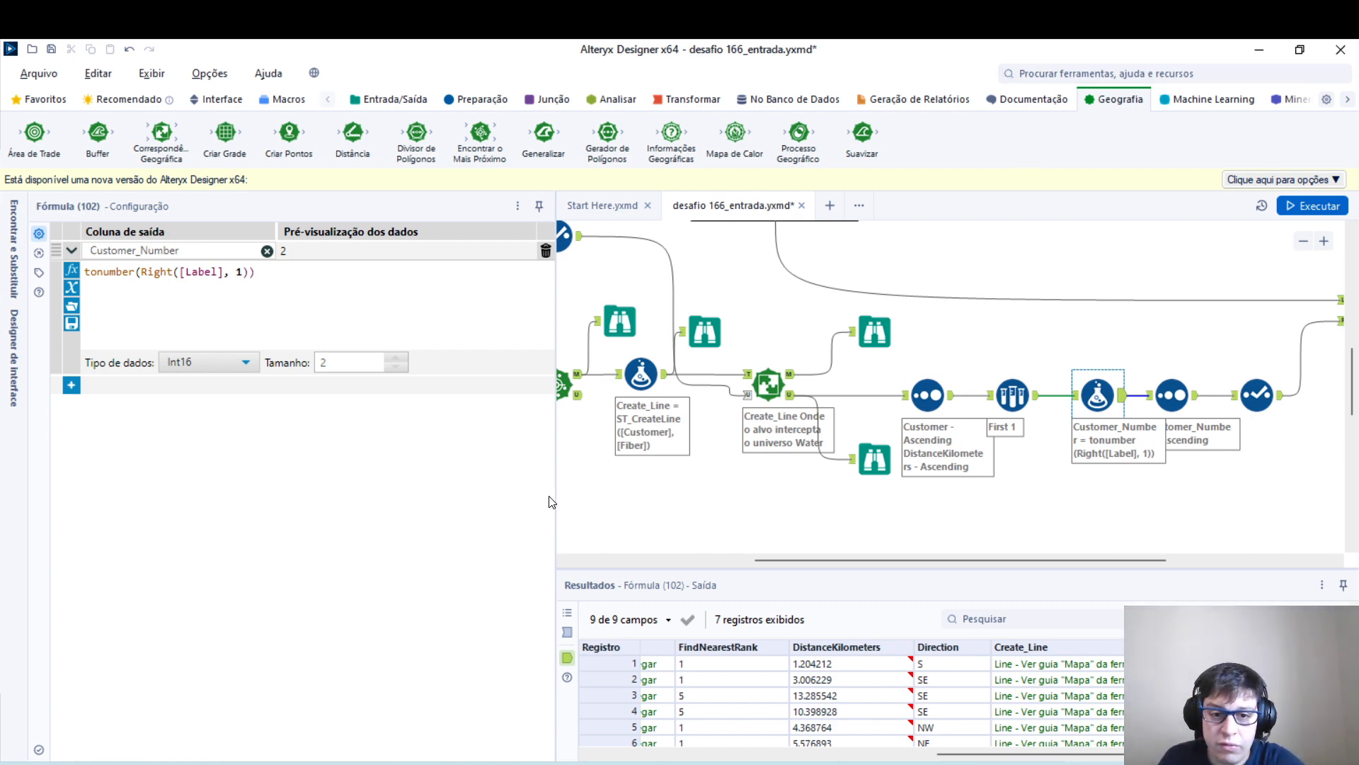
- Make room on the canvas and insert a Selecionar tool between the Amostra tool and the Customer_Number formula
left_click_drag(555, 494, 275, 457)
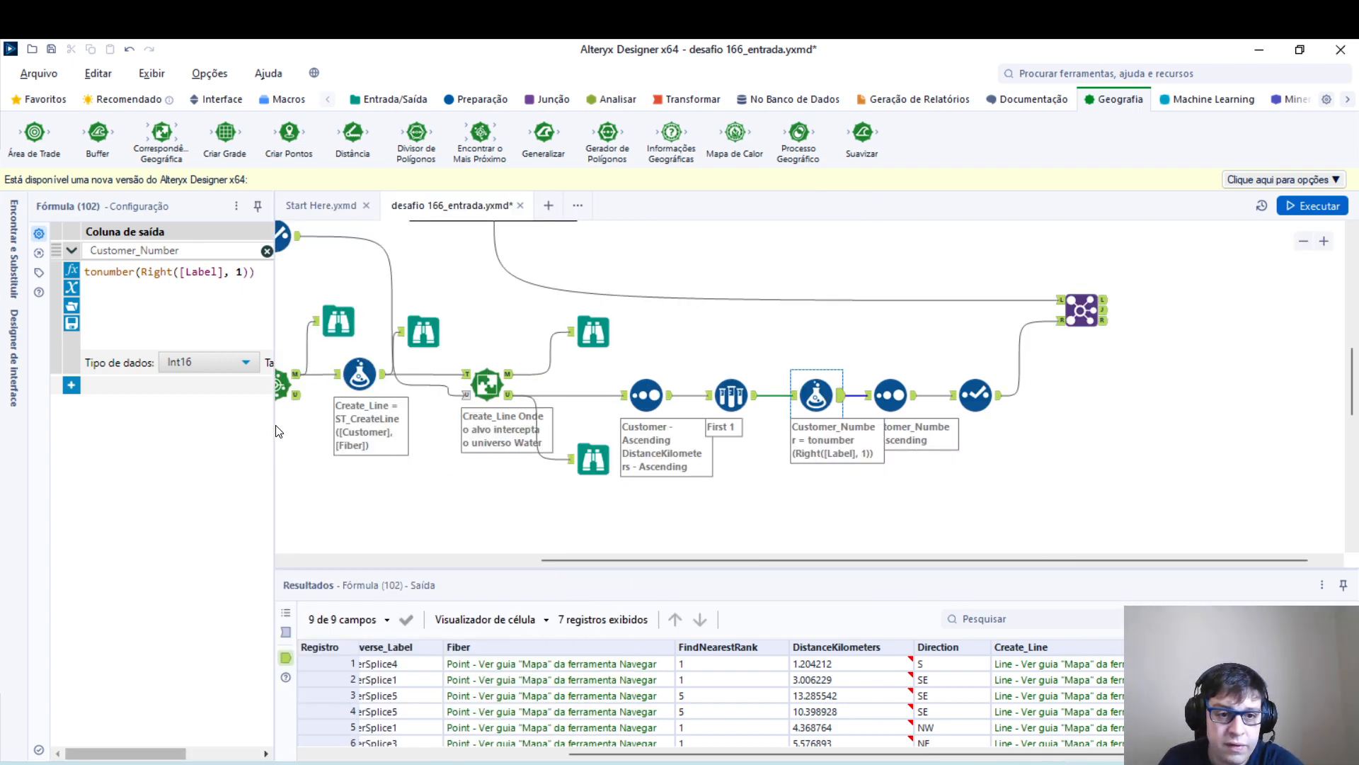
left_click_drag(276, 428, 164, 426)
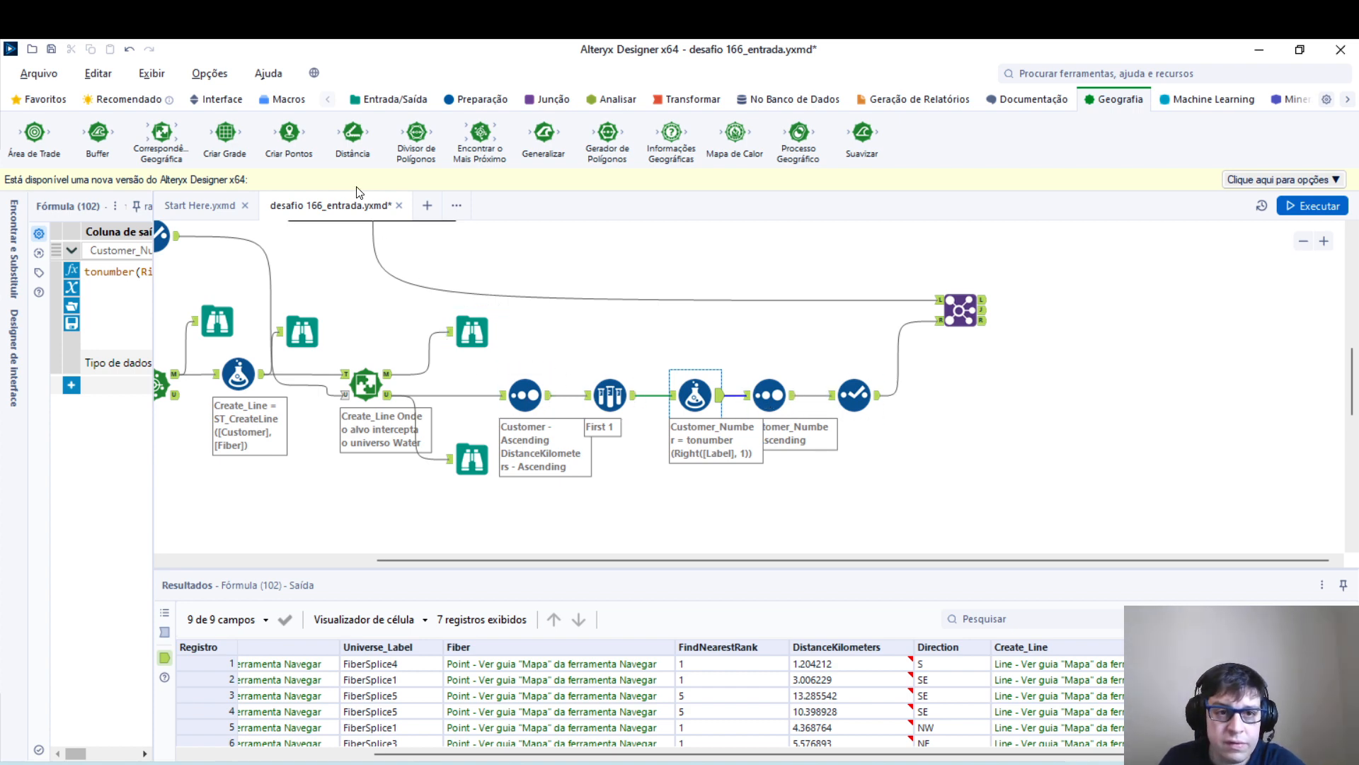
left_click(476, 99)
left_click_drag(1116, 134, 653, 398)
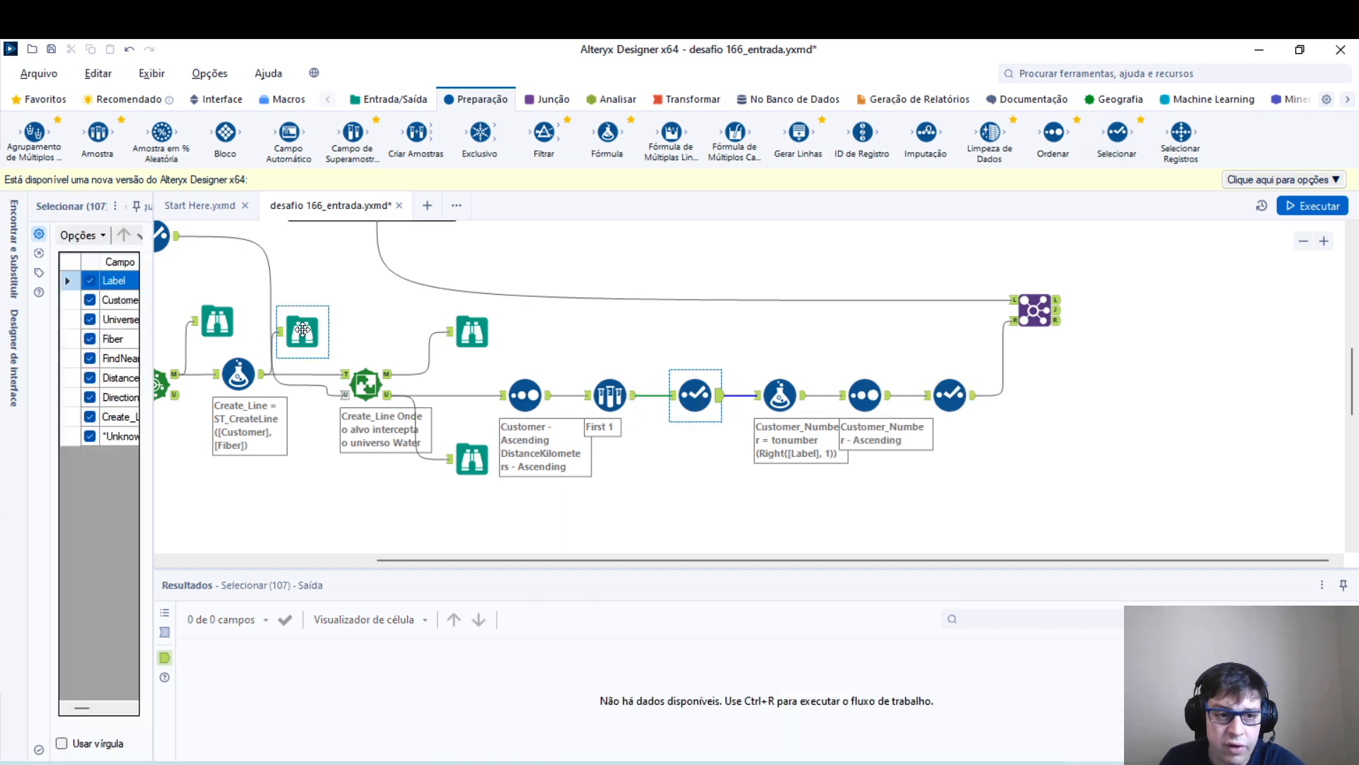
- Exclude the Customer, Fiber and Create_Line fields in the new Selecionar tool and run the workflow
left_click_drag(153, 306, 489, 375)
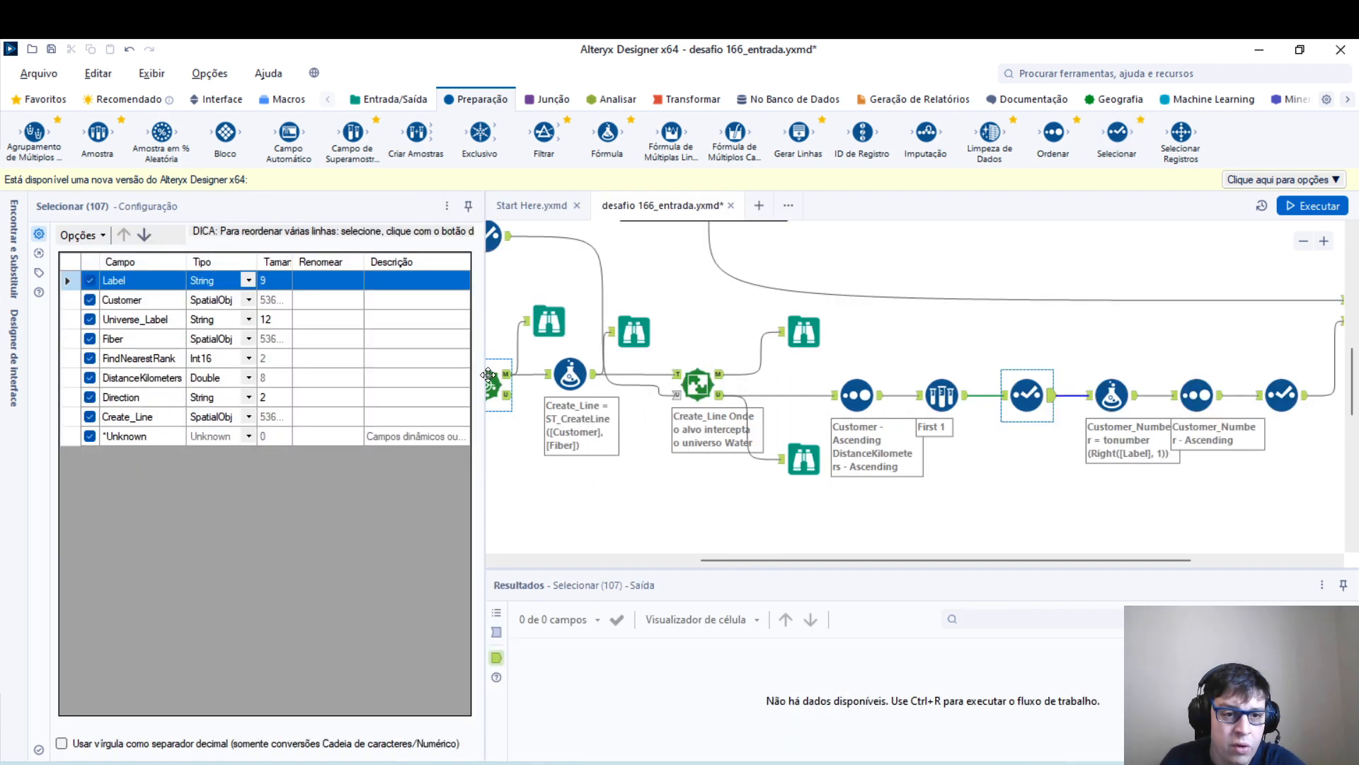
left_click(90, 300)
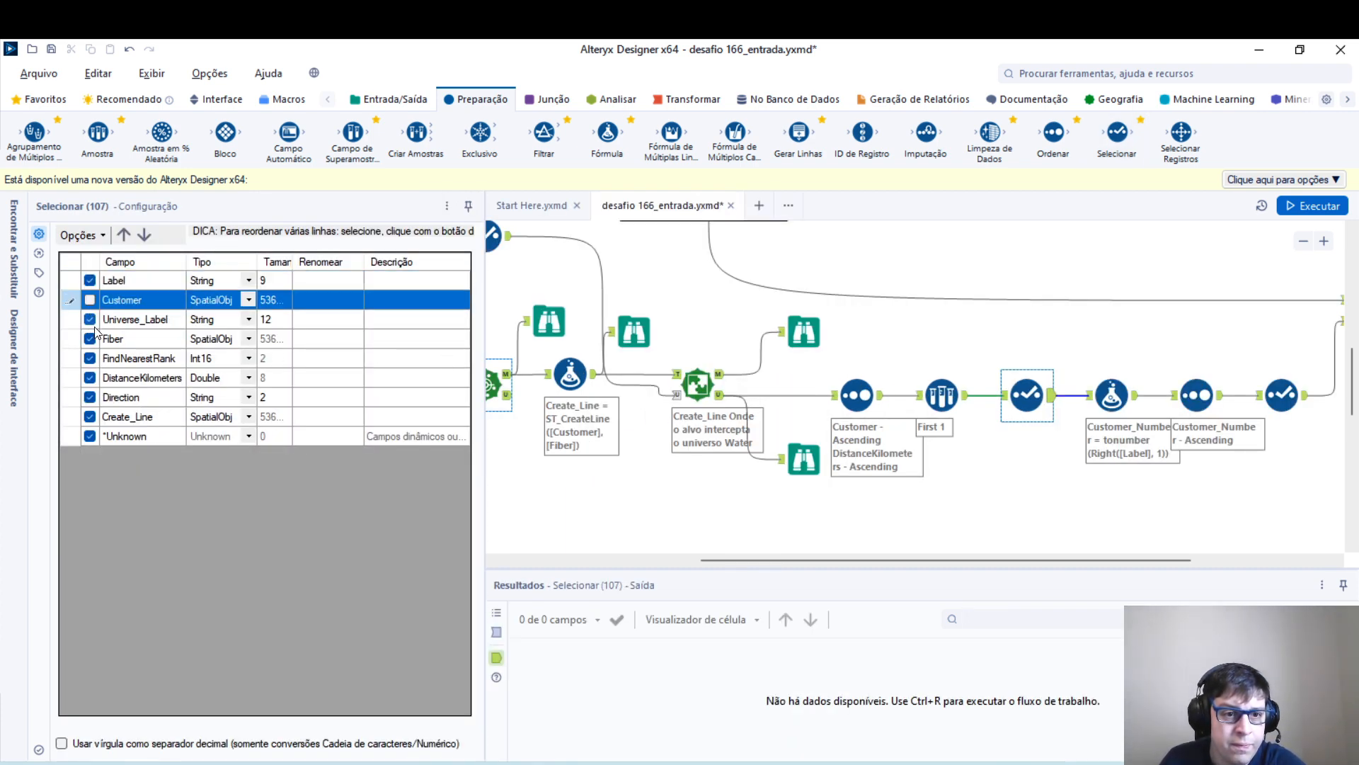
left_click(89, 338)
left_click(90, 416)
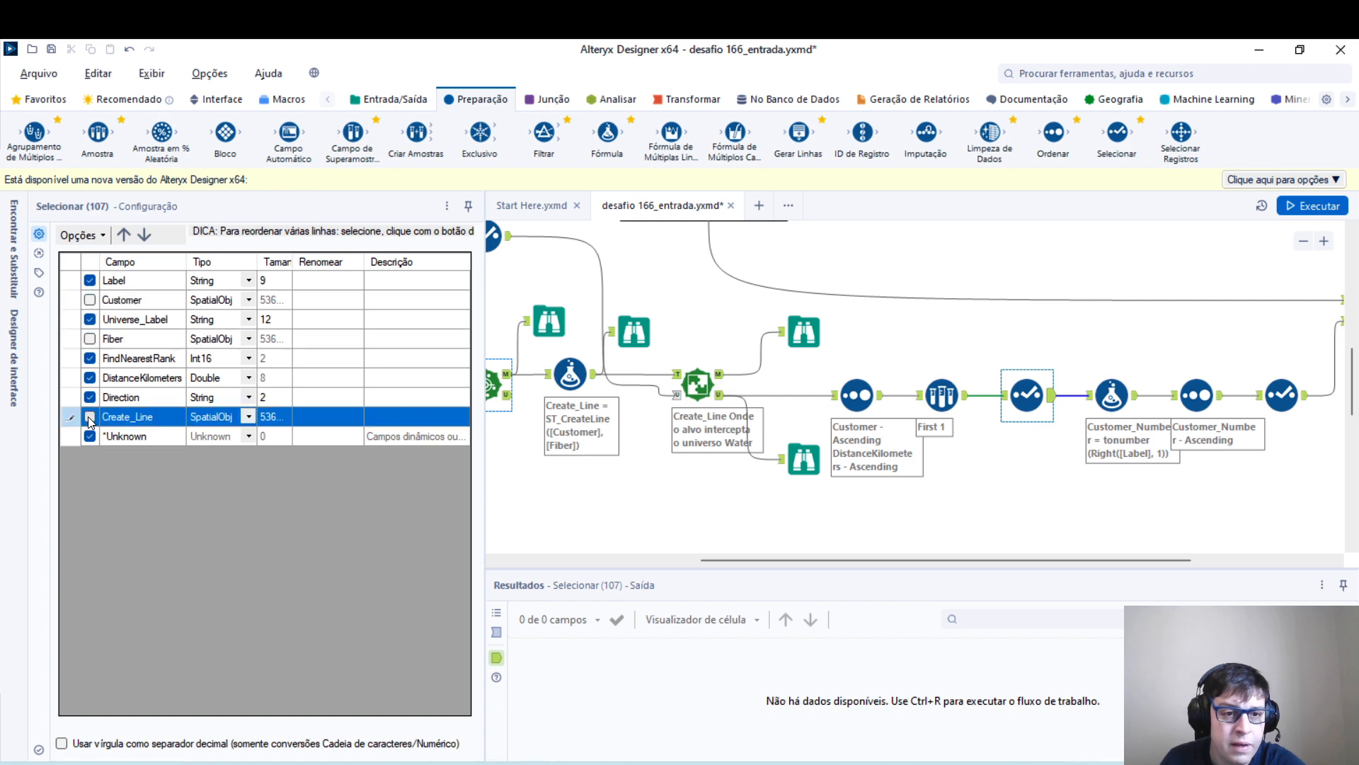
left_click(1289, 207)
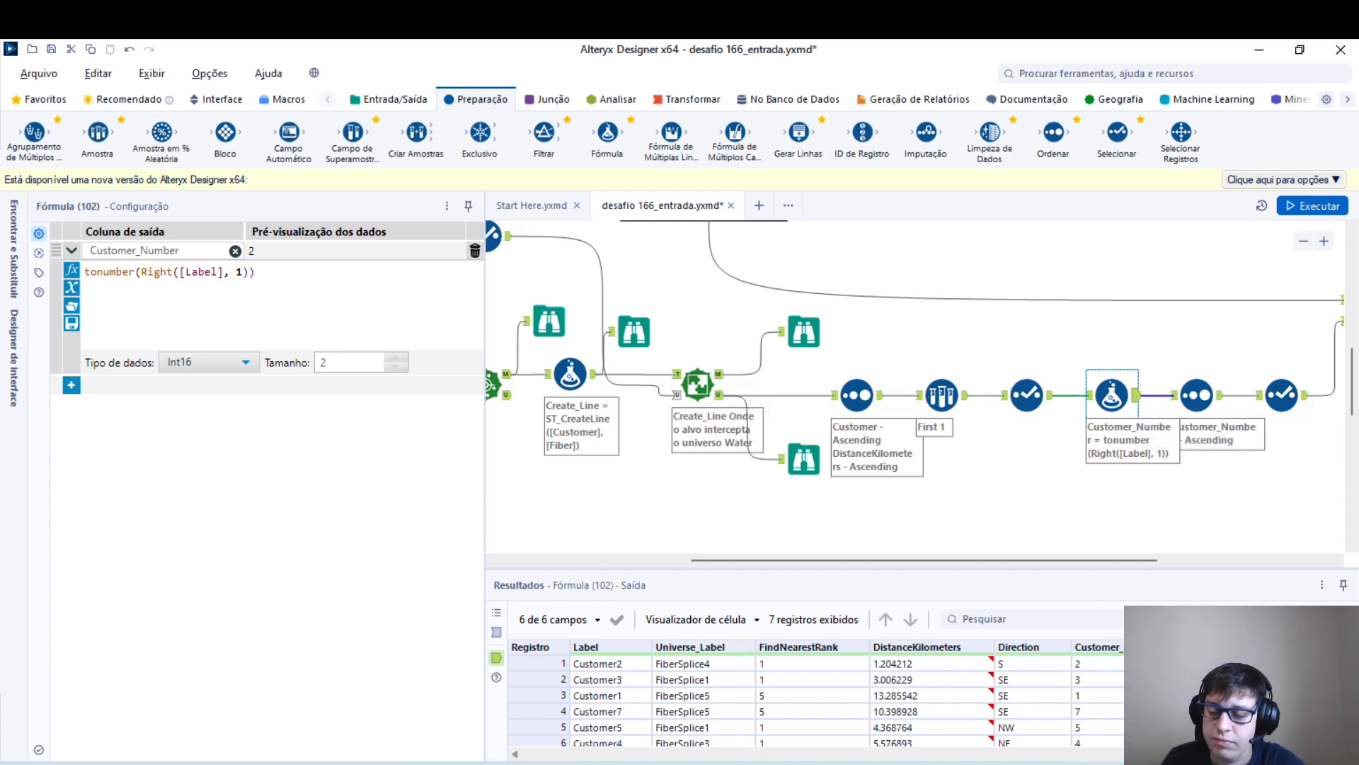
- Review the ascending sort on Customer_Number and the fields kept by the final Selecionar tool
left_click(1198, 395)
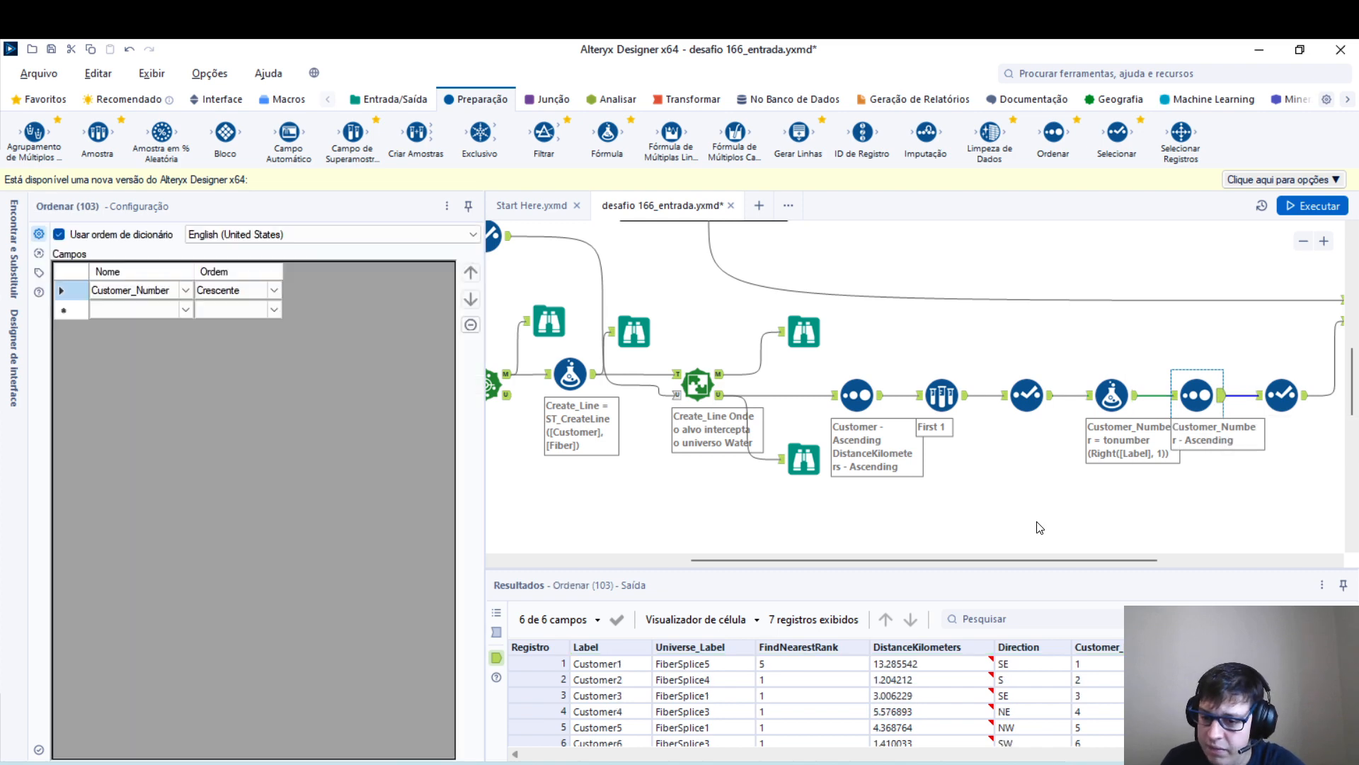
left_click_drag(954, 558, 1186, 559)
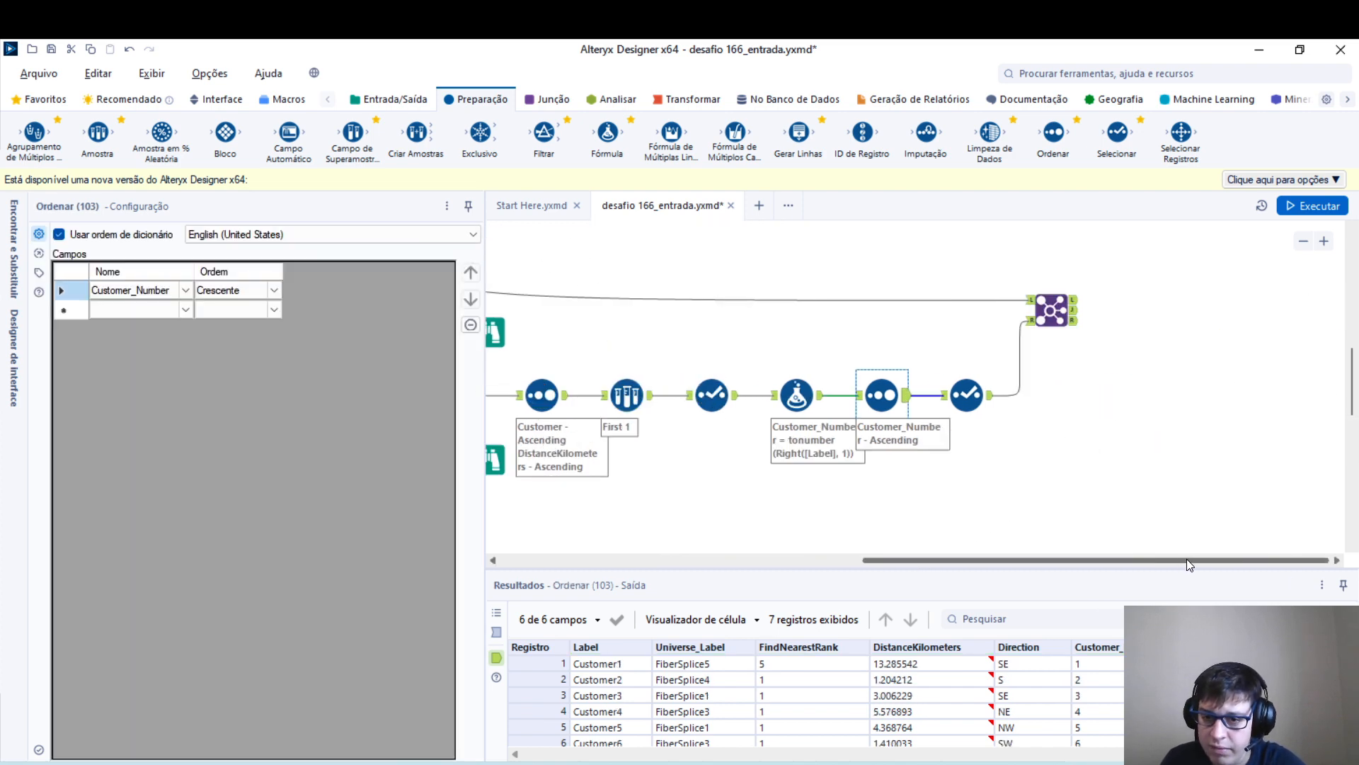
left_click(964, 382)
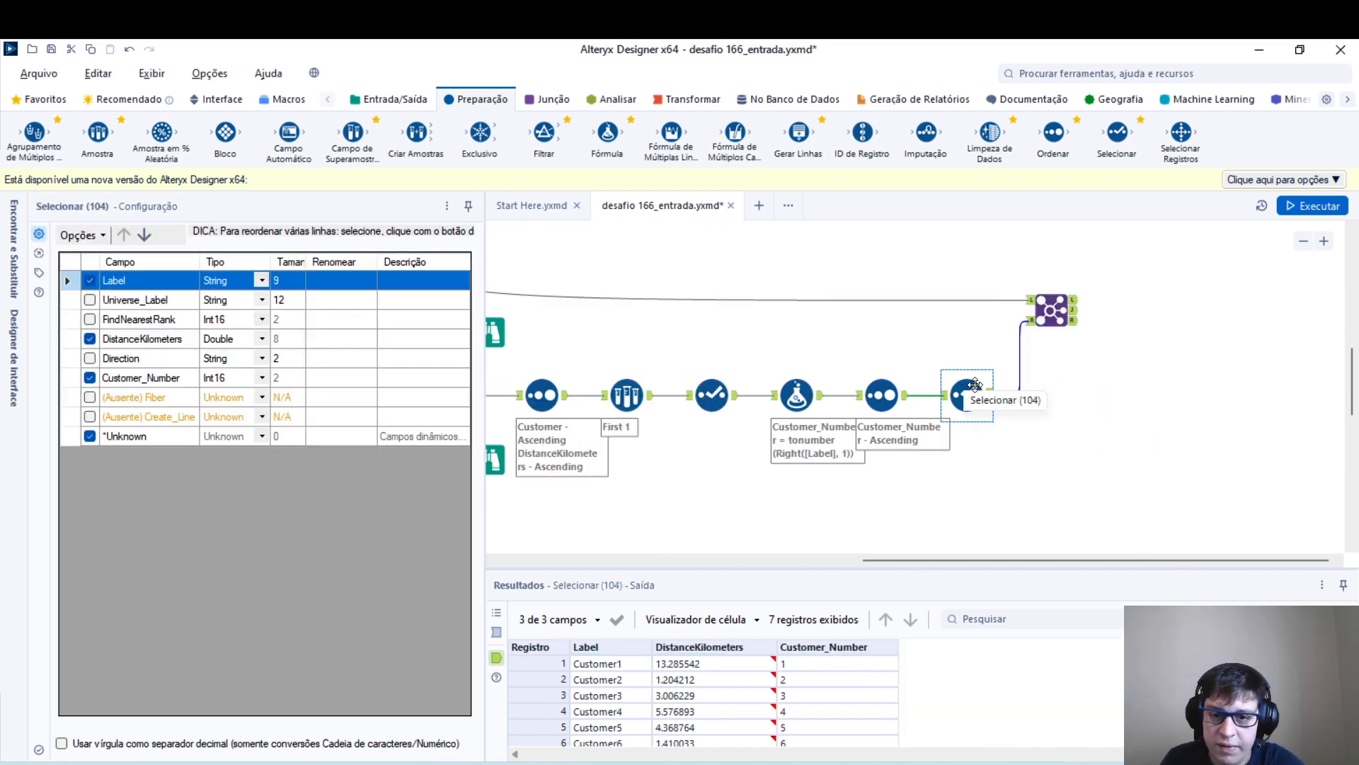
- Inspect the Junção tool's join fields and compare the joined customer, fiber splice and distance records
left_click(1054, 312)
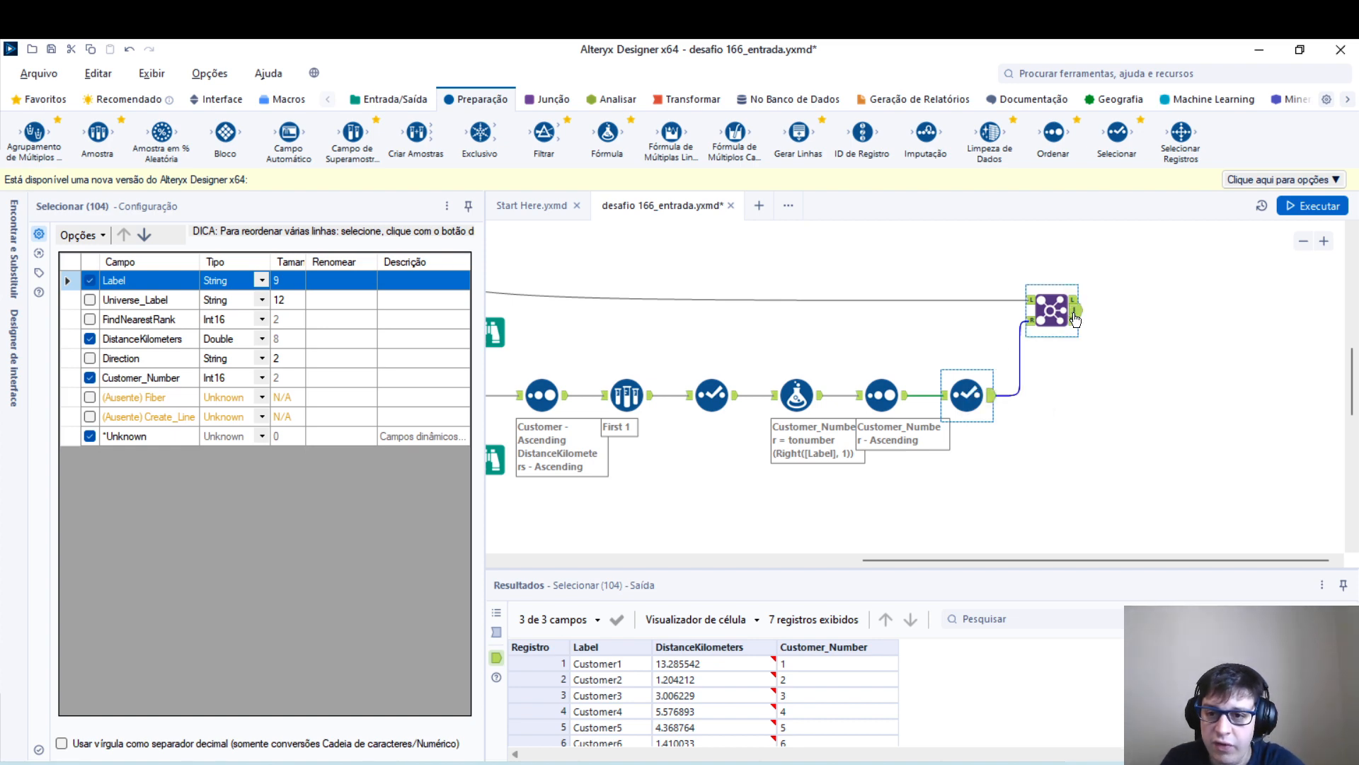
left_click(1074, 315)
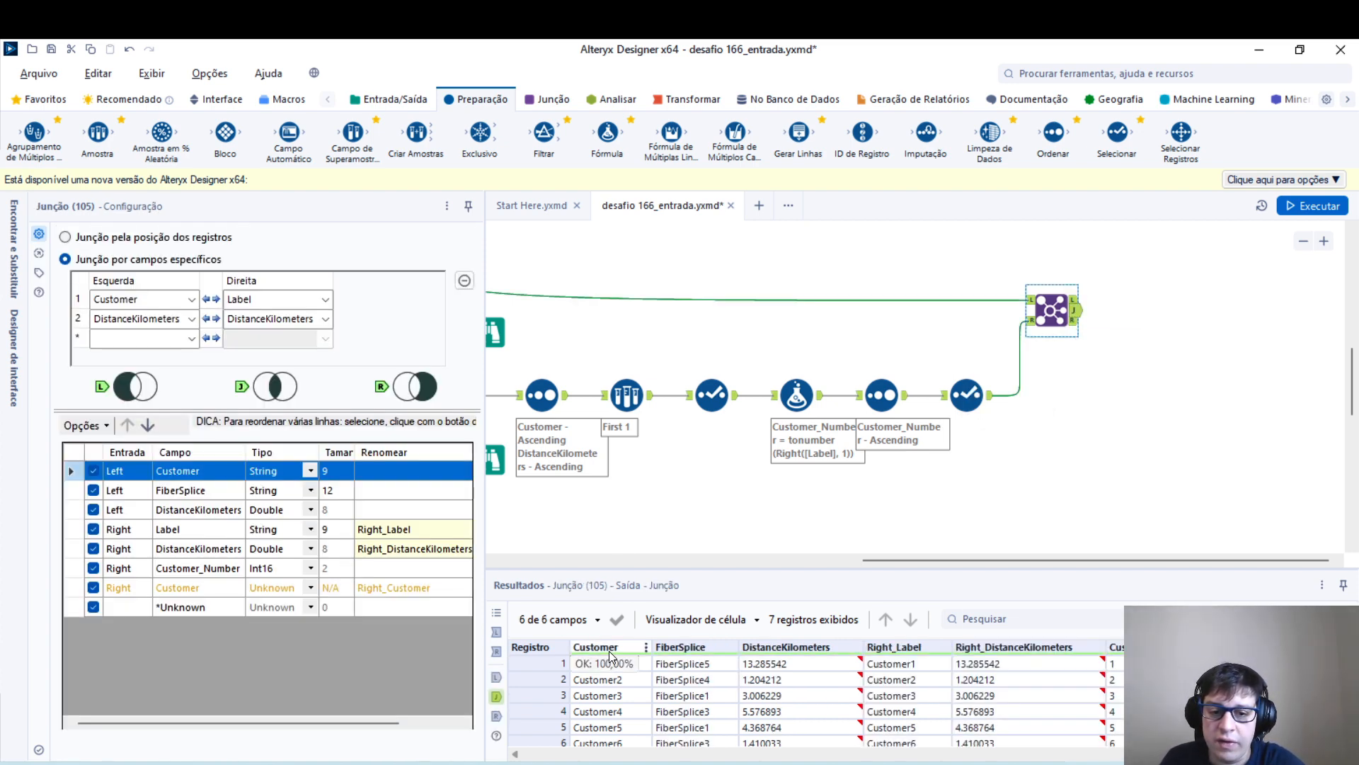
left_click(801, 680)
scroll(802, 683, "down", 2)
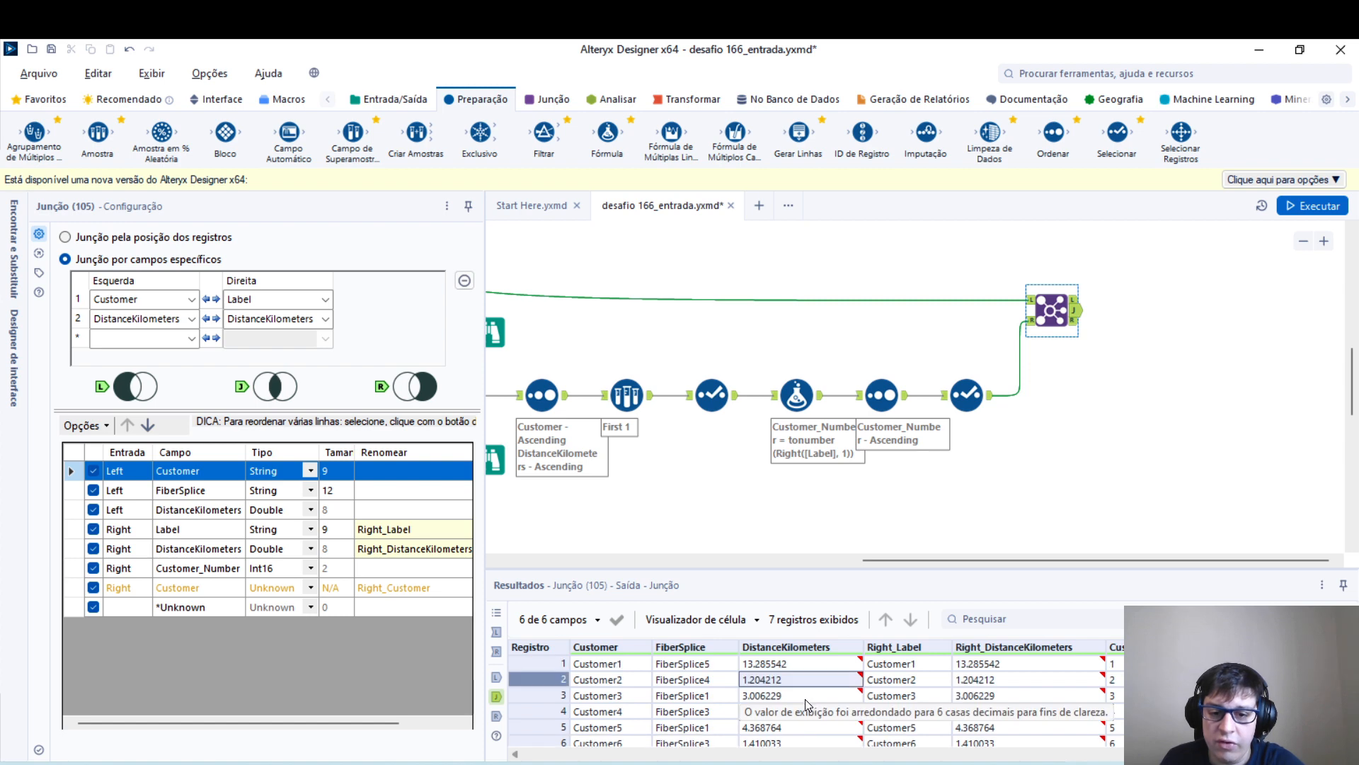
scroll(998, 701, "up", 2)
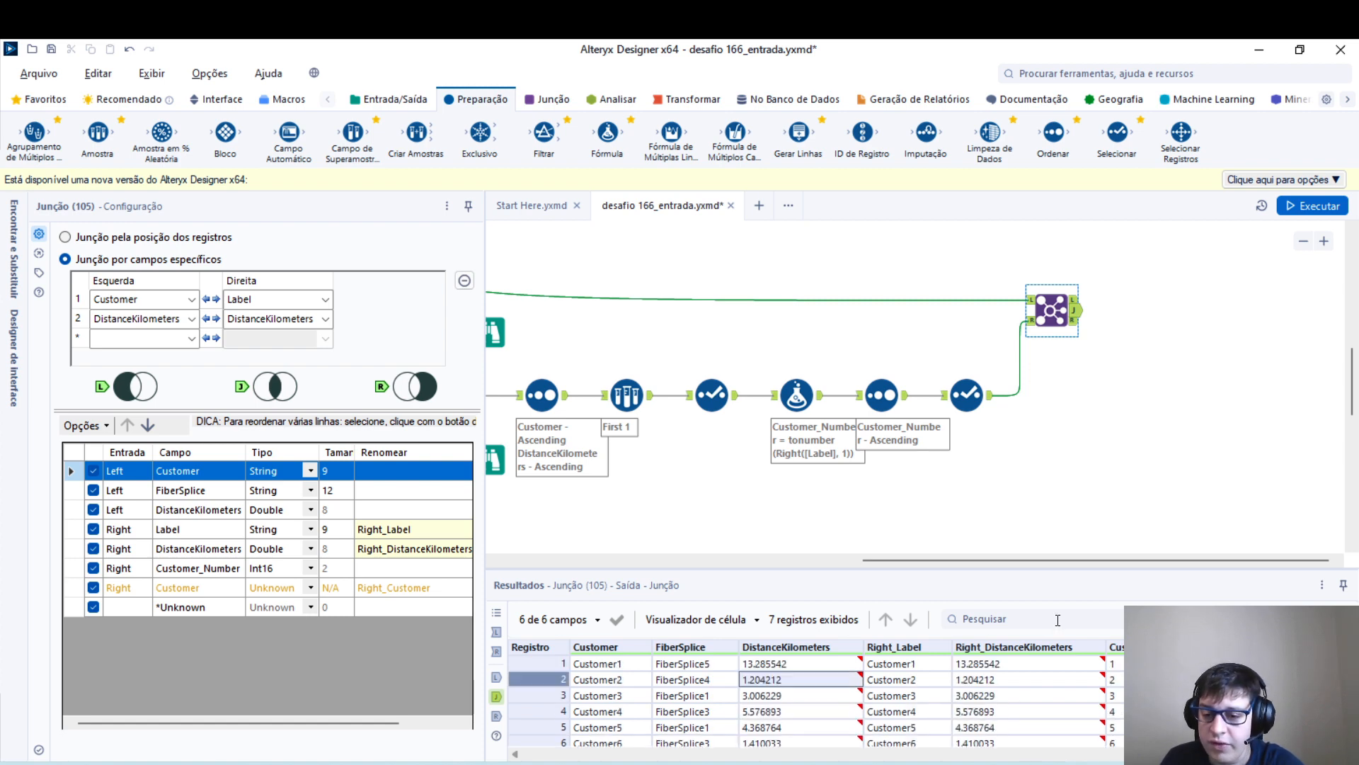
- Return to the challenge #166 description at the start of the workflow and display the Geografia tools
left_click_drag(1087, 560, 887, 572)
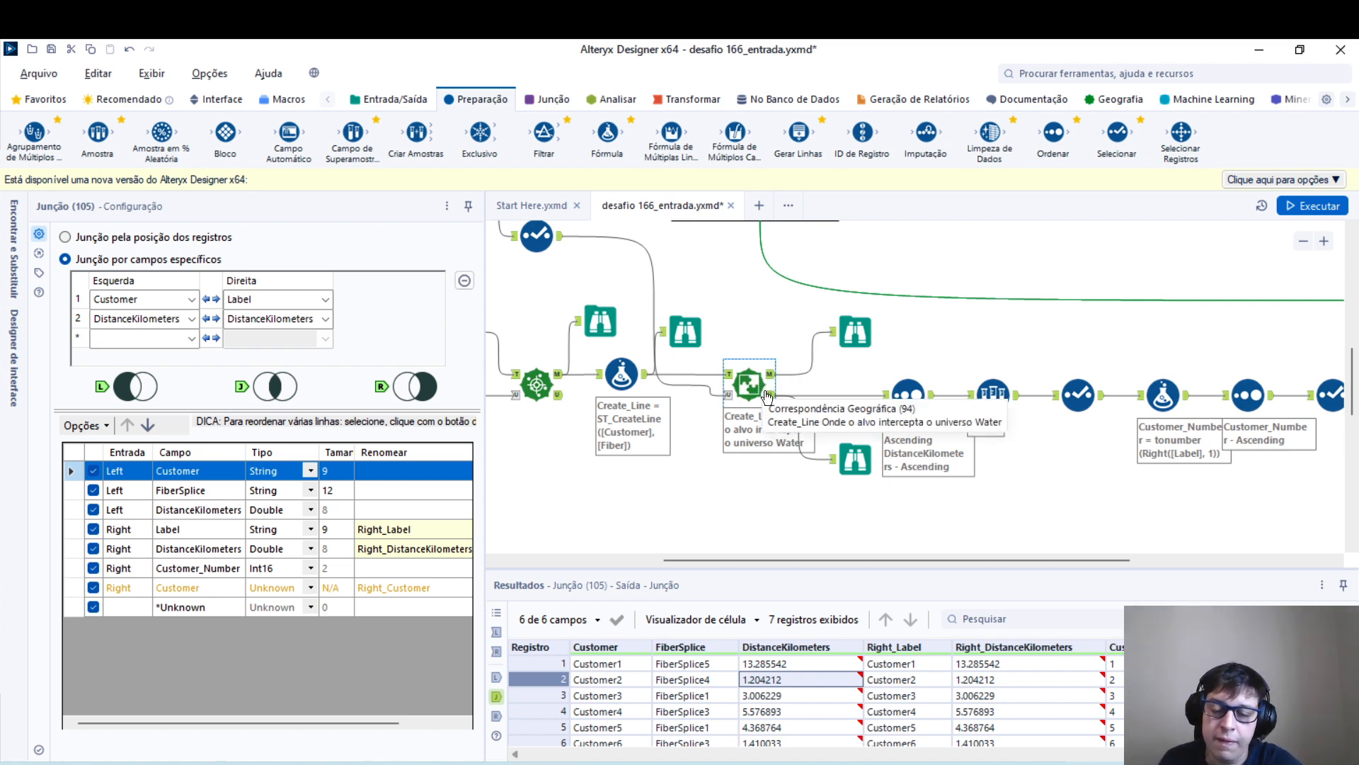
scroll(779, 404, "up", 5)
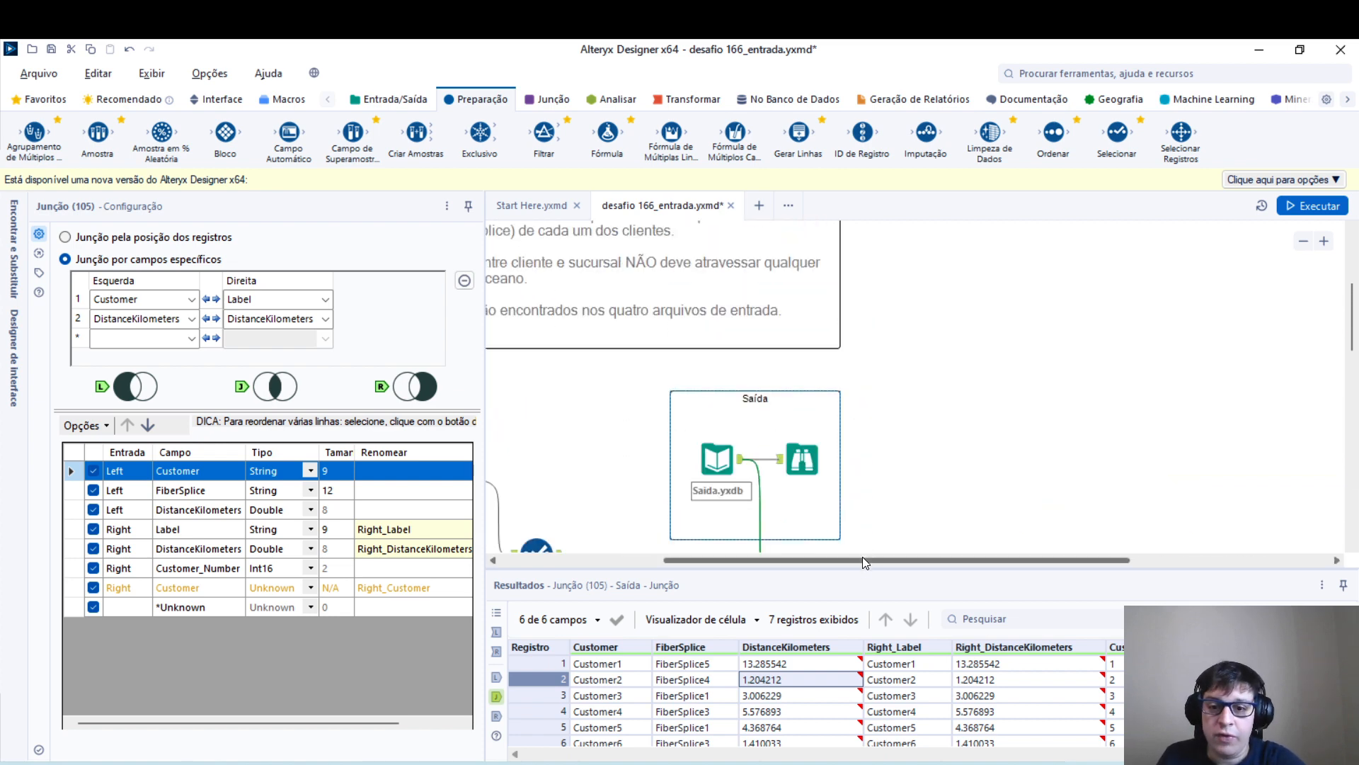
left_click_drag(862, 559, 700, 559)
scroll(747, 434, "down", 1)
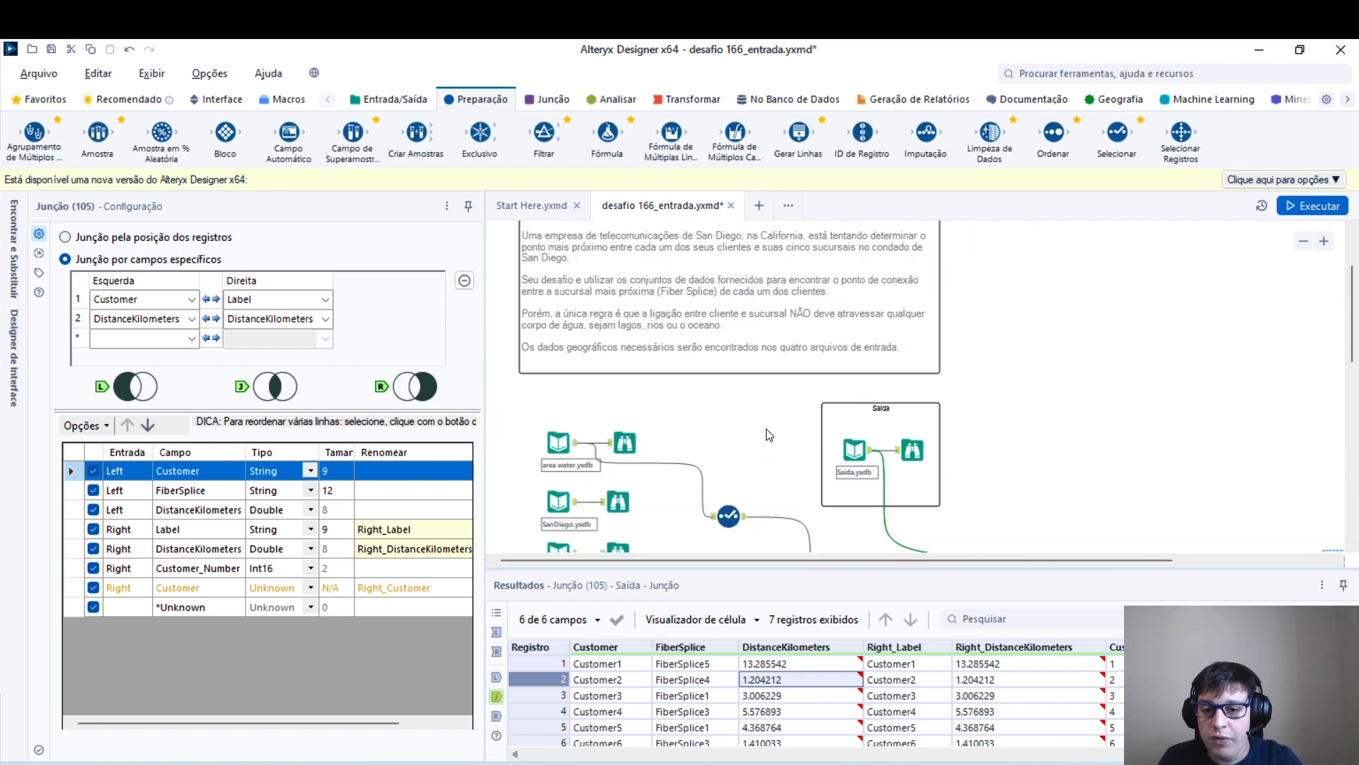
scroll(722, 424, "down", 1)
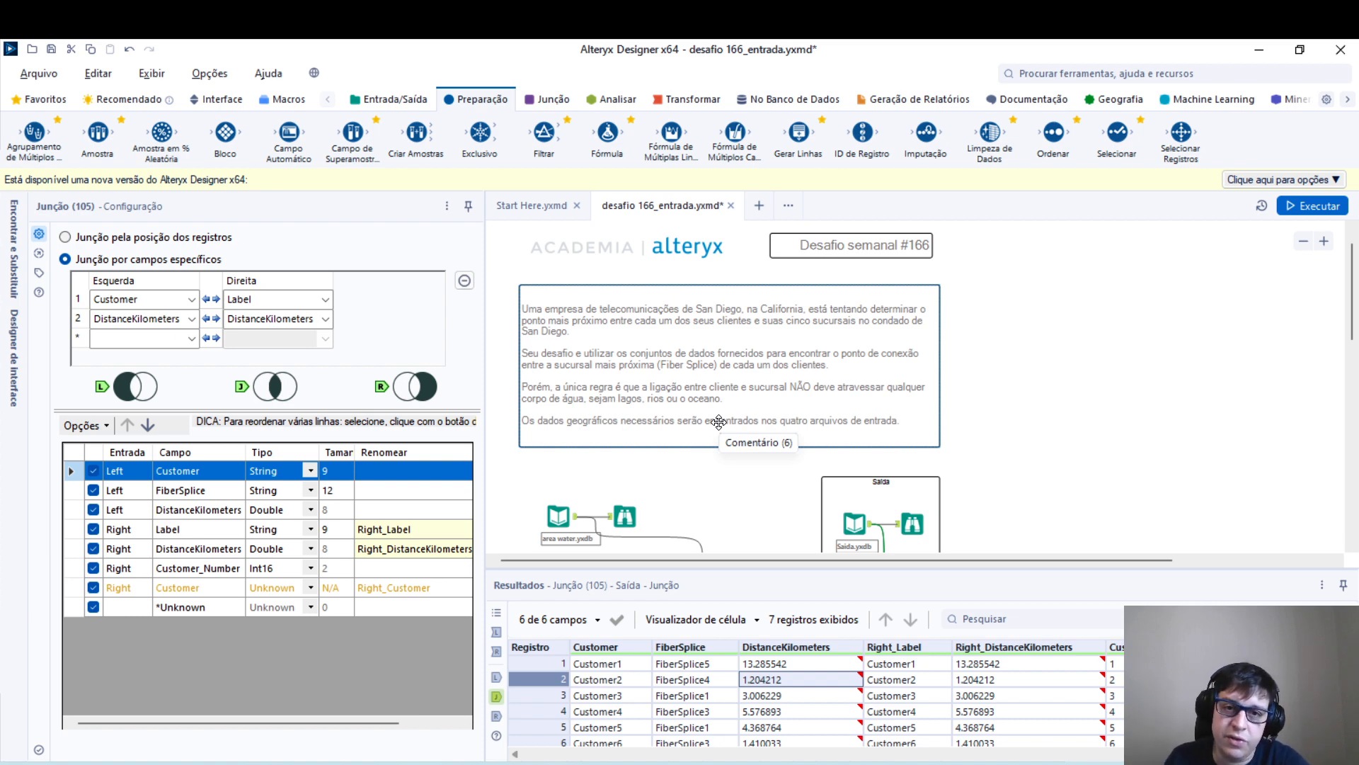
left_click(1103, 104)
left_click(1020, 346)
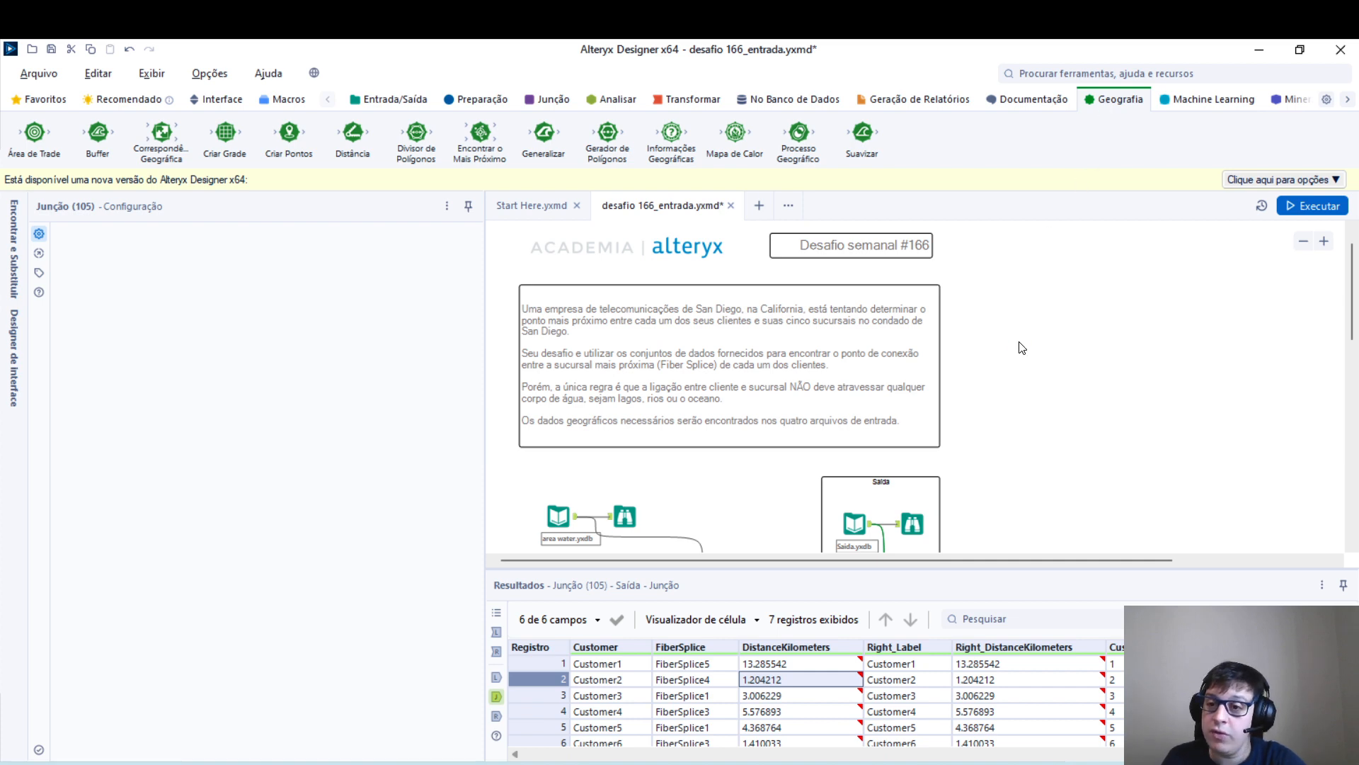